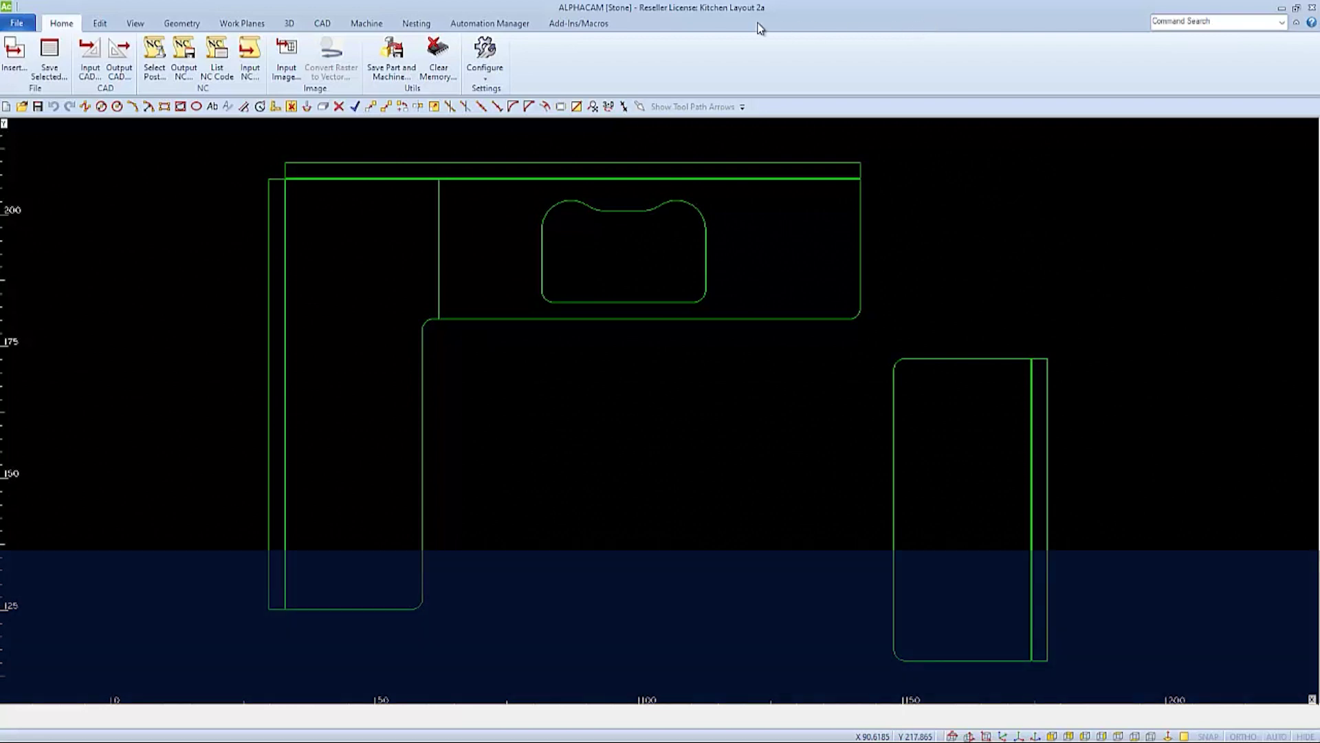
# Uncheck the 1_PIToolbars add-in under Miscellaneous in the Add-Ins manager and confirm with OK
pyautogui.click(587, 26)
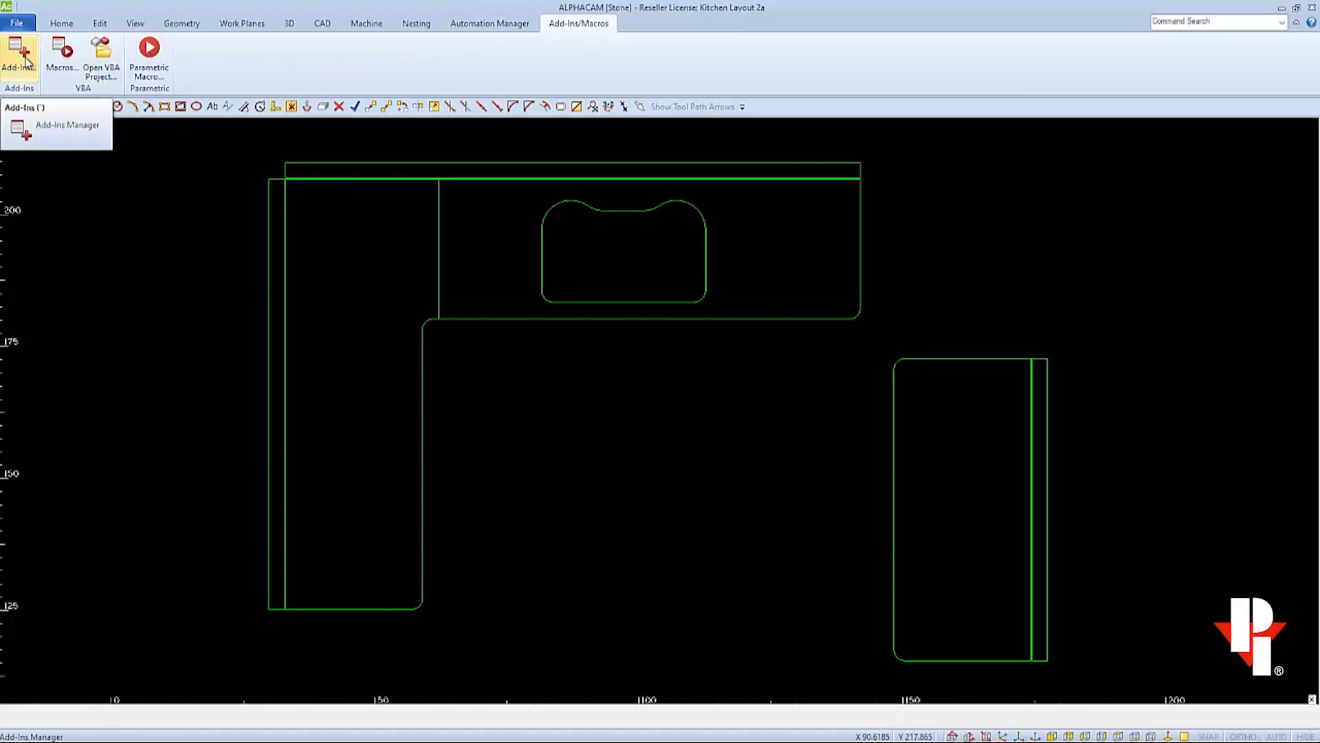
pyautogui.click(25, 62)
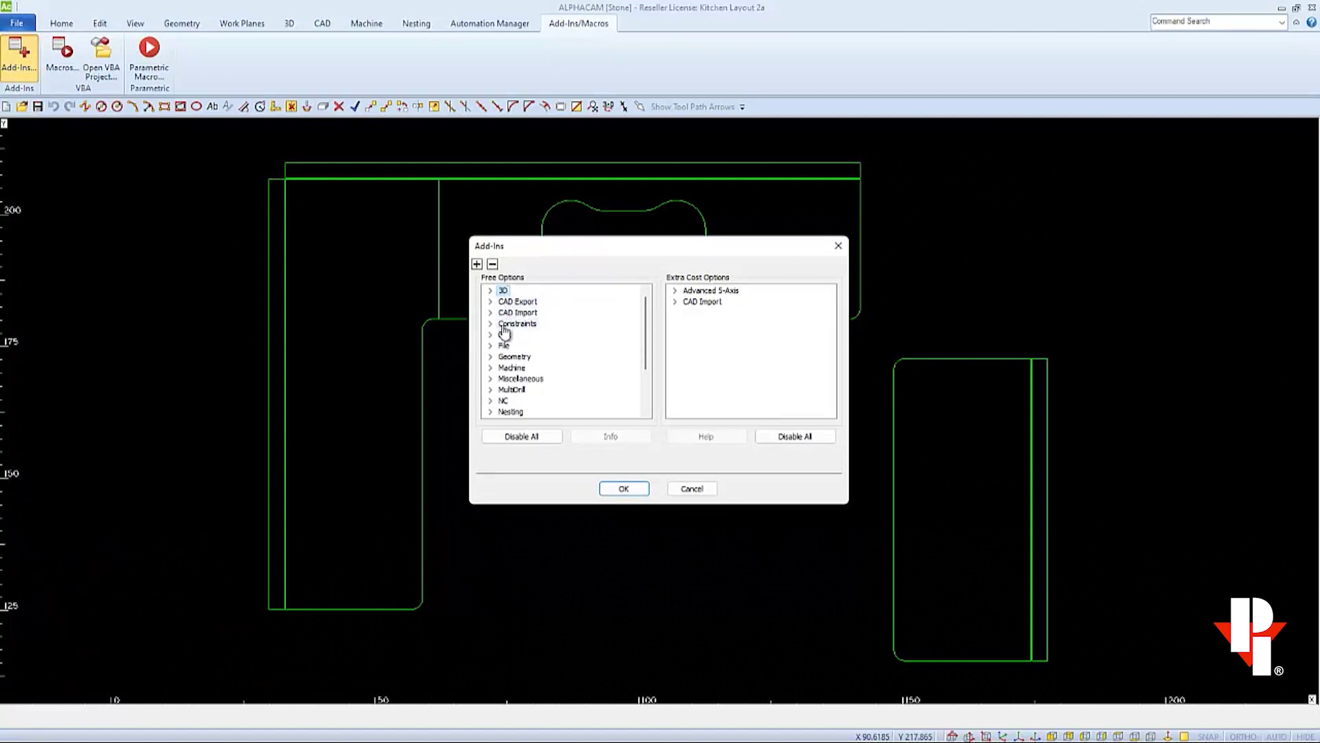
pyautogui.scroll(-1, 505, 347)
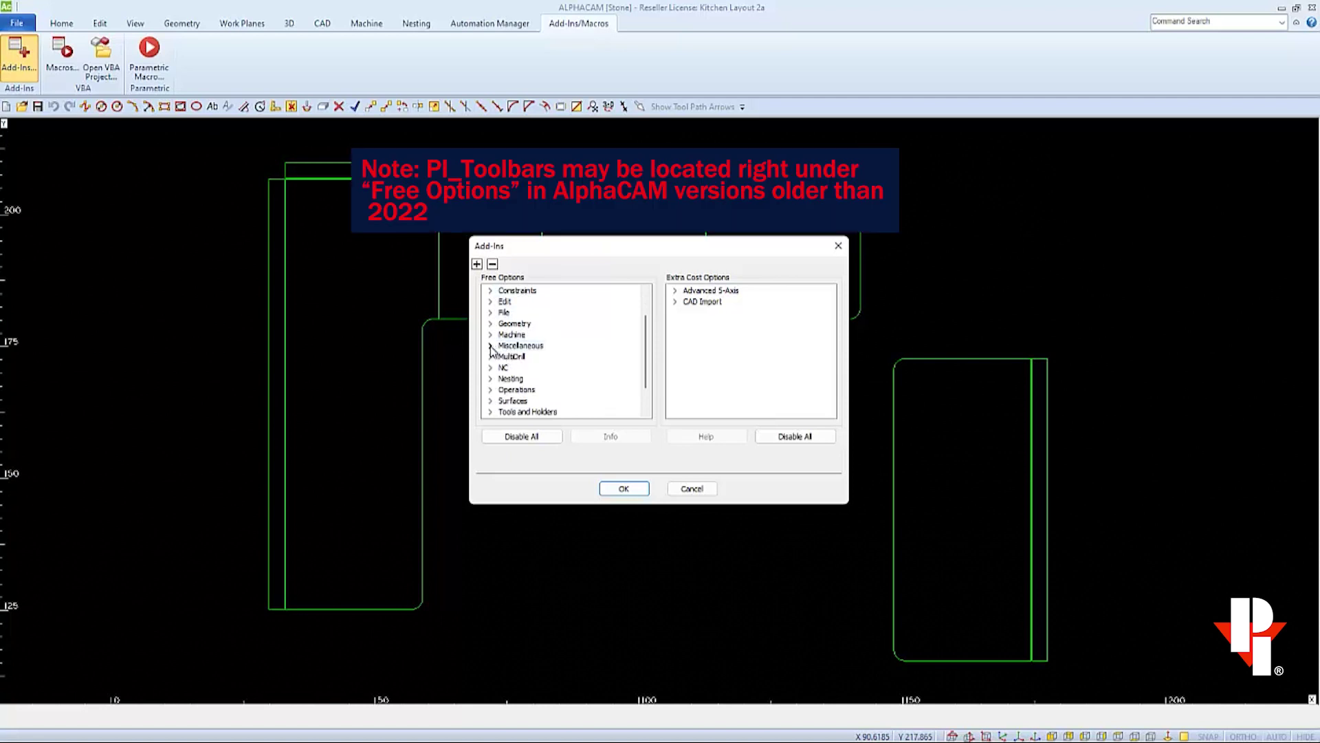
pyautogui.click(490, 346)
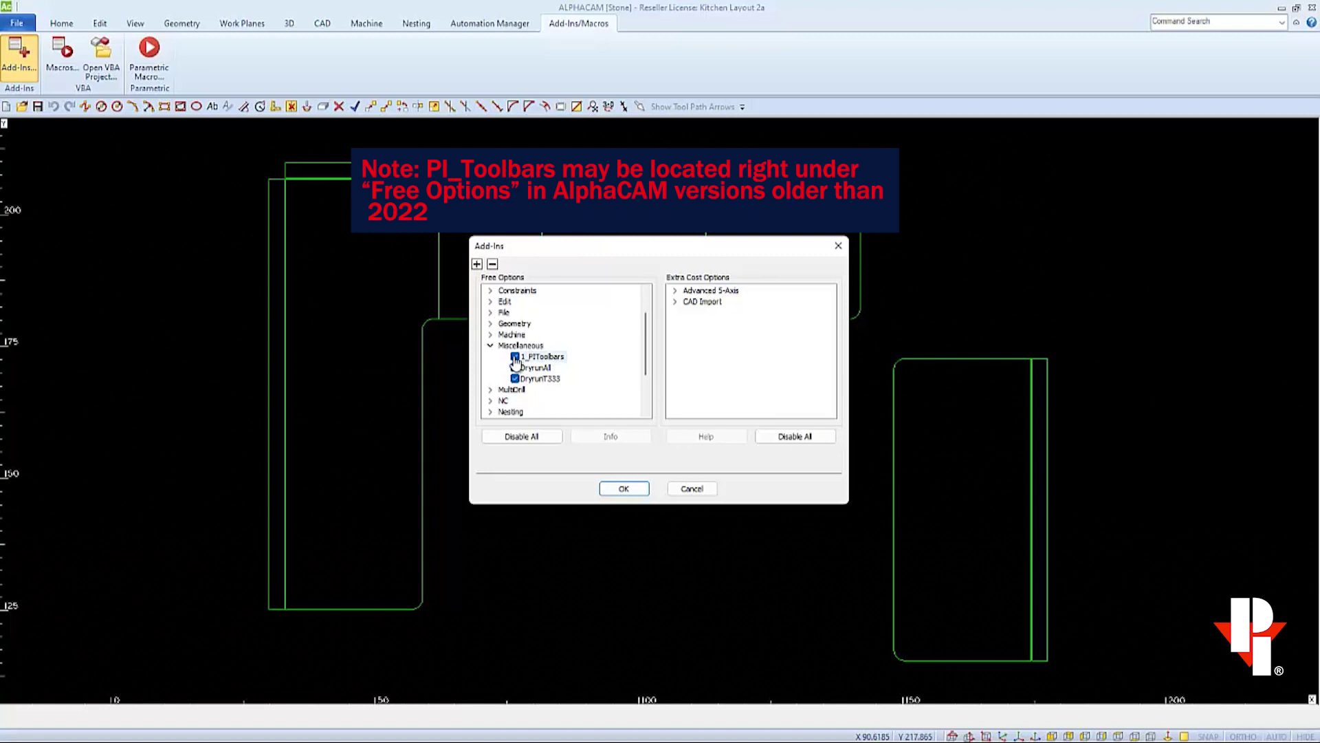
pyautogui.click(515, 357)
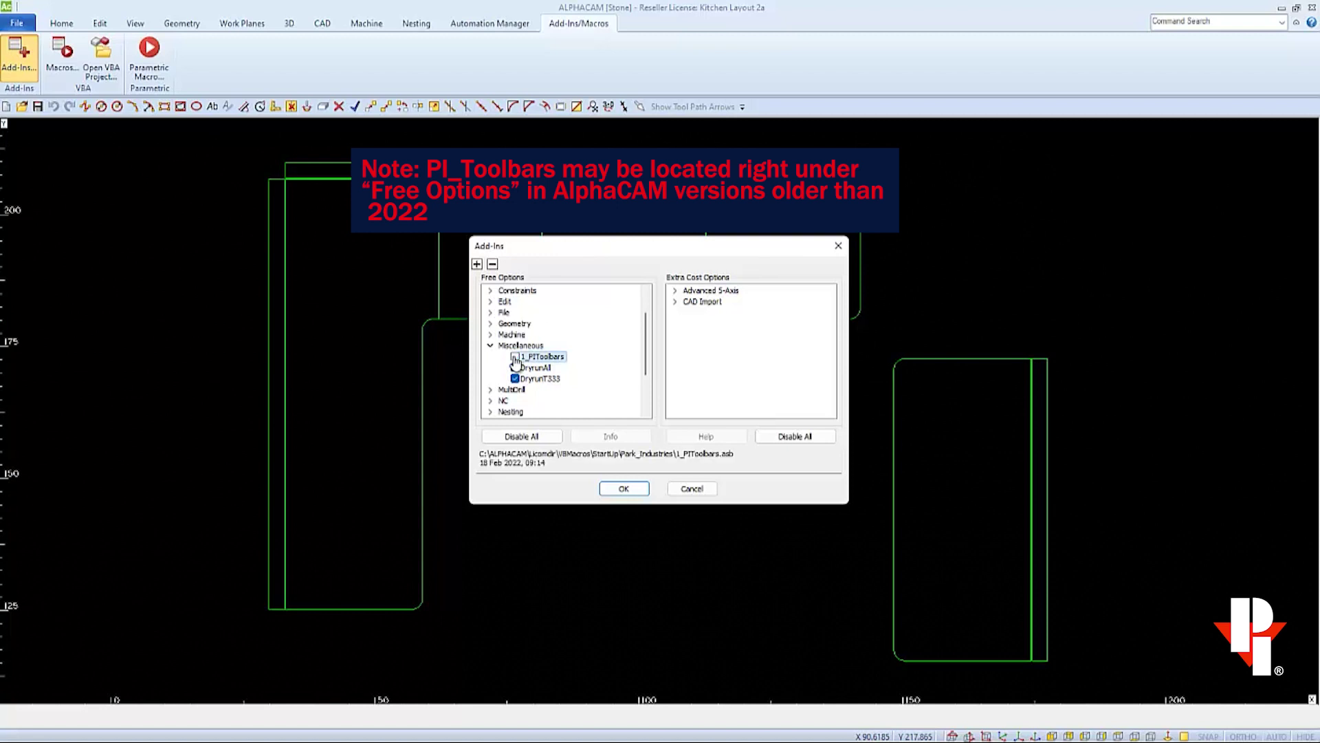
pyautogui.click(626, 490)
# Re-check 1_PIToolbars under Miscellaneous so the Titan, Saber and Apex add-in tabs load
pyautogui.click(625, 489)
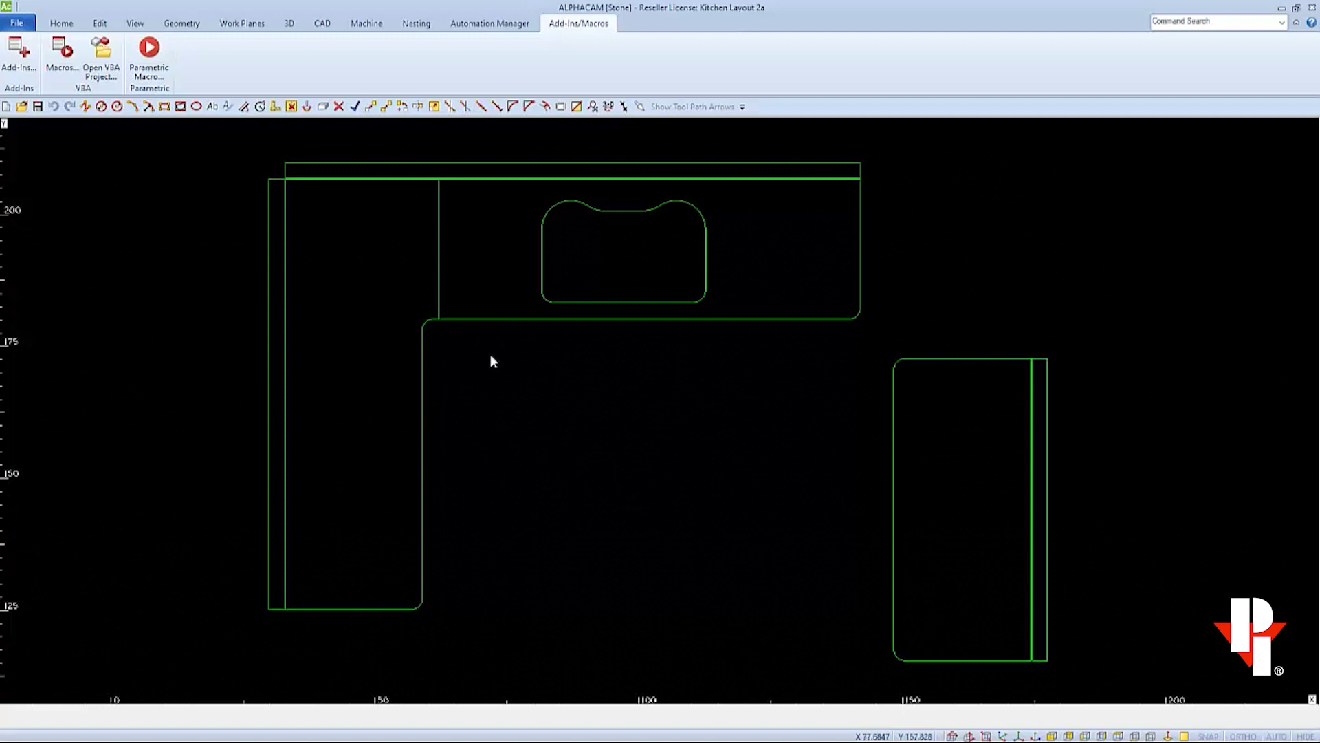
pyautogui.click(24, 62)
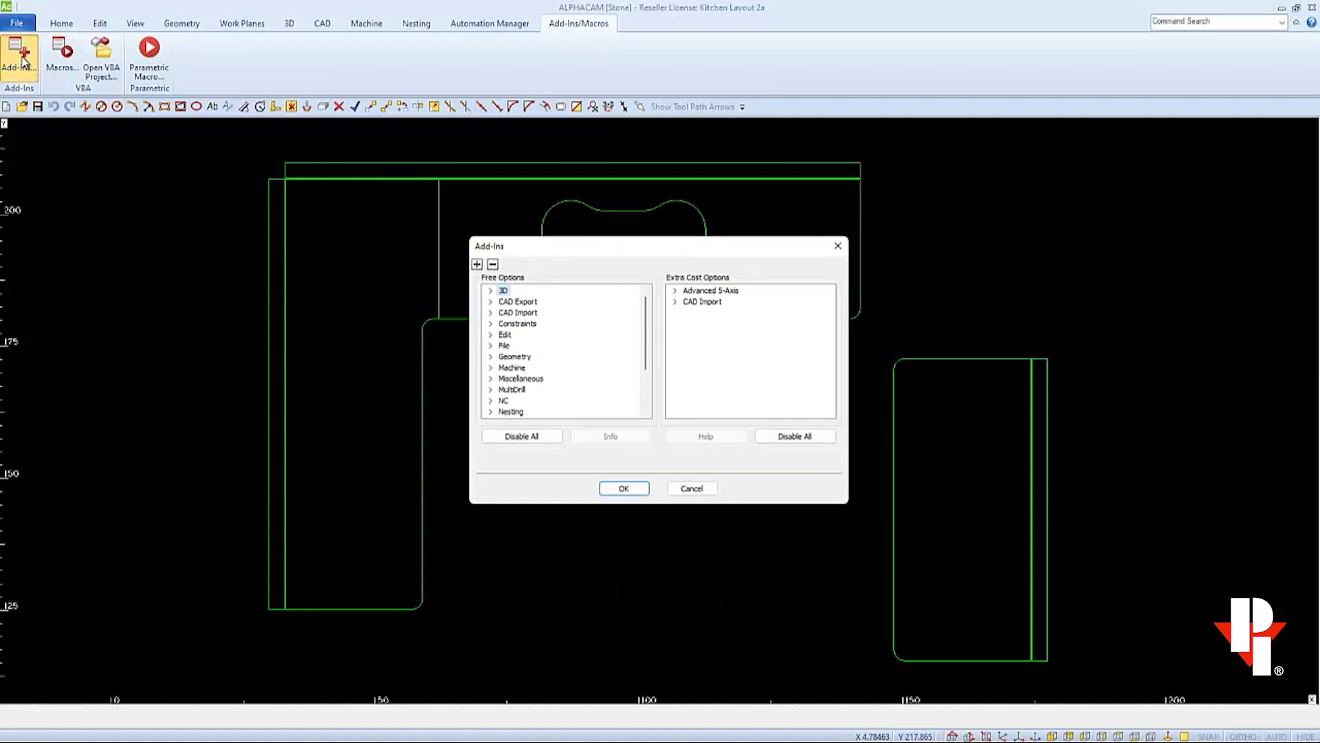
pyautogui.click(491, 379)
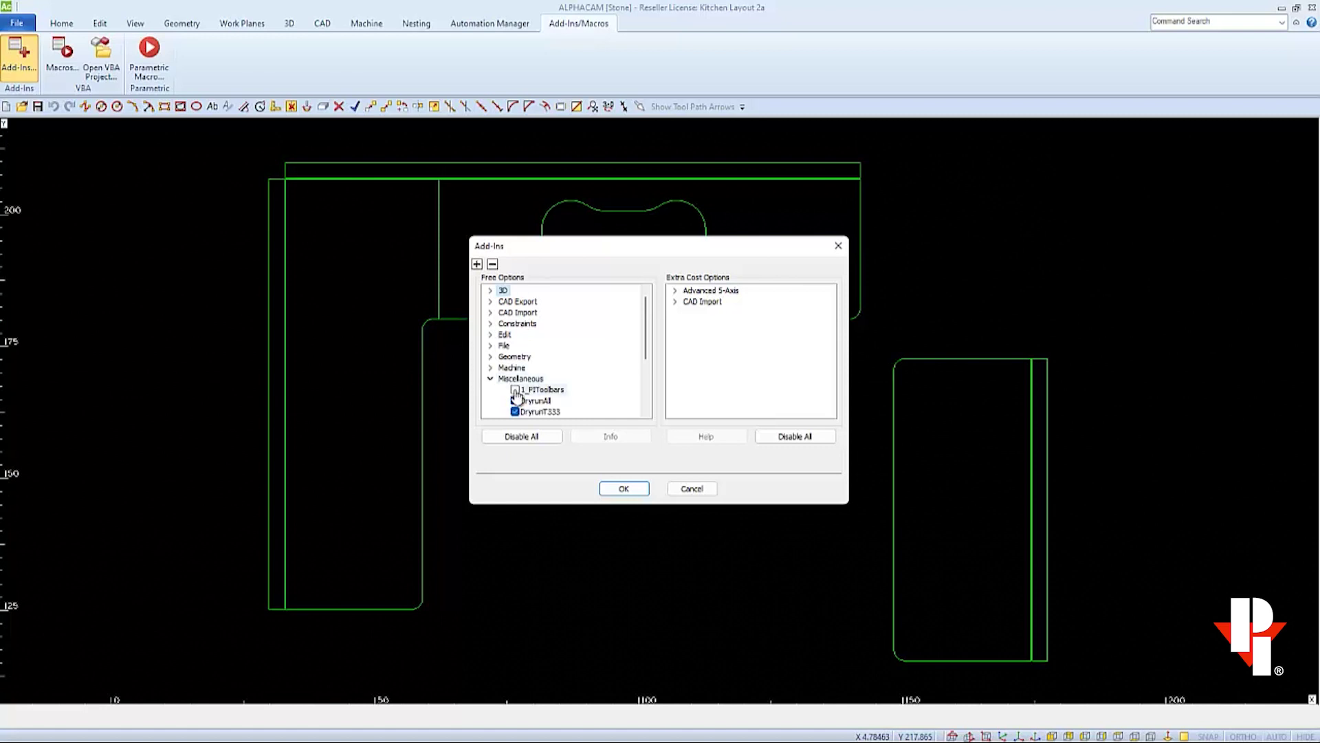
pyautogui.click(515, 390)
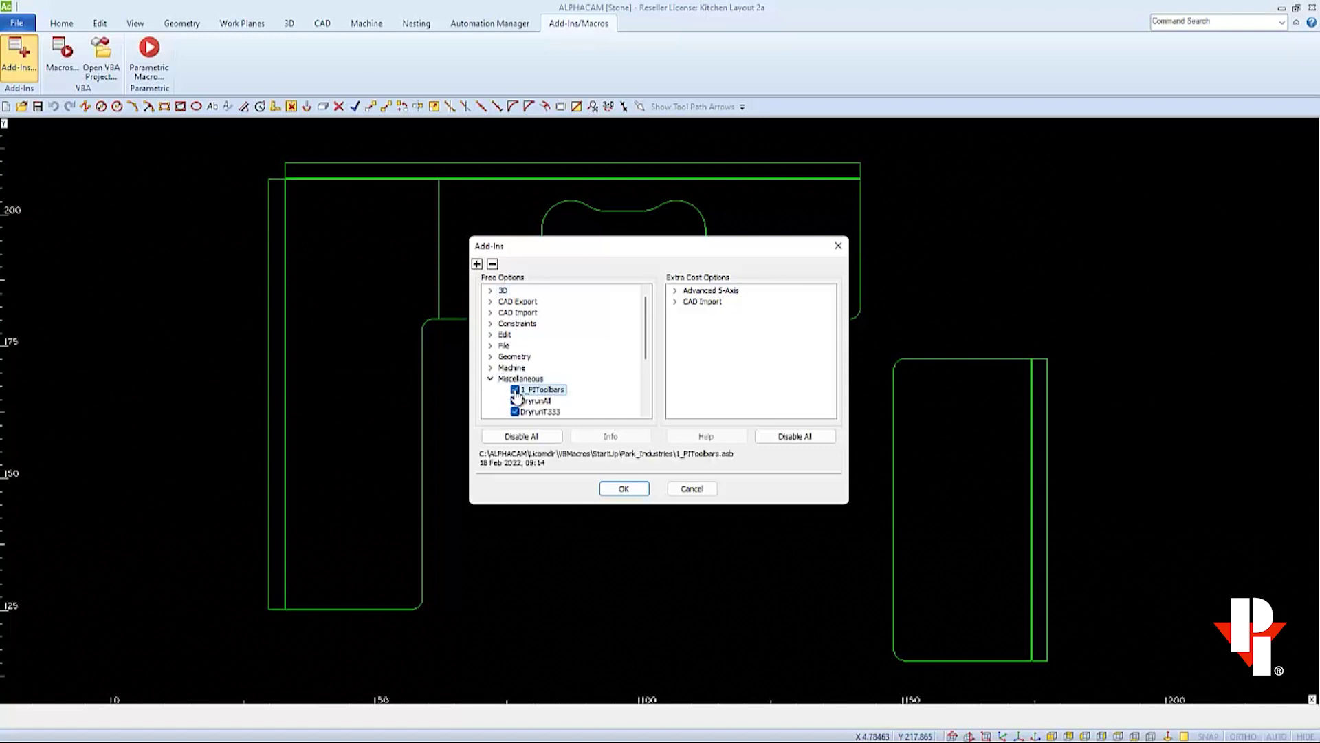
pyautogui.click(624, 489)
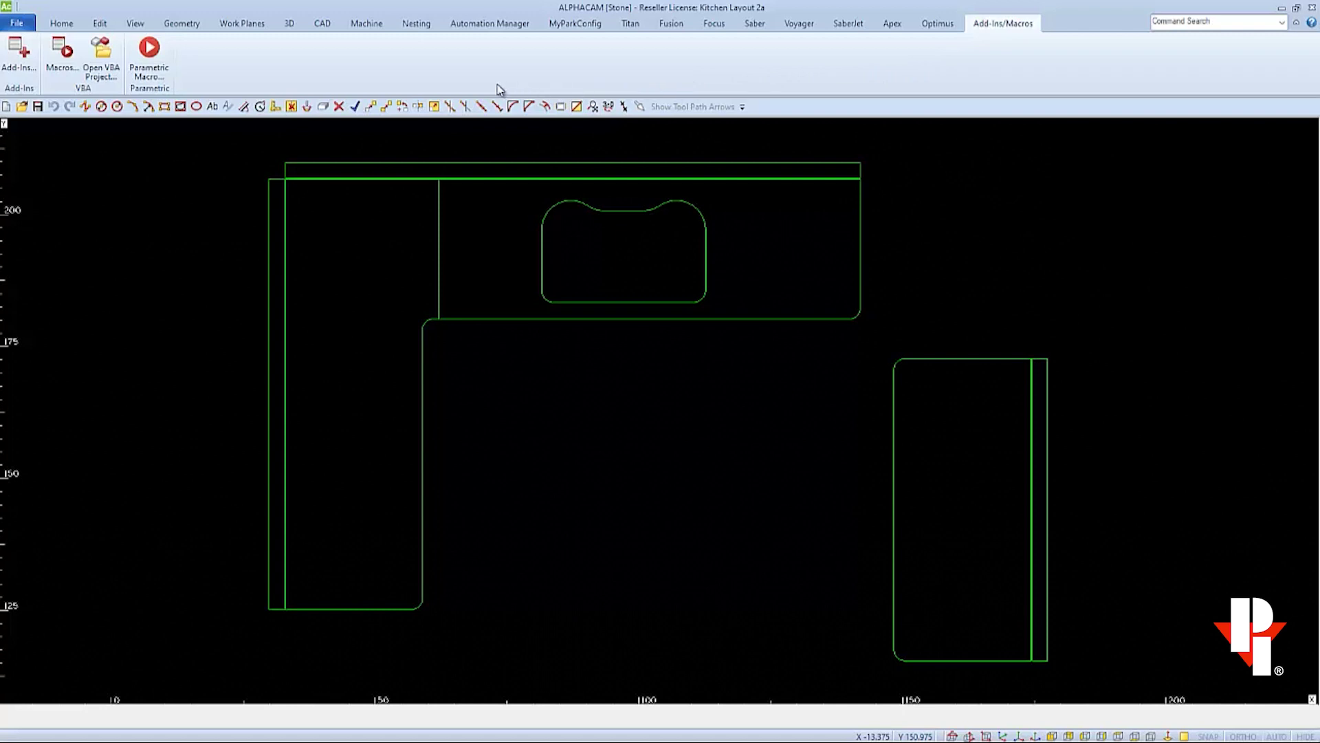
# Switch the ribbon to the Edit tab to show commands such as Move, Trim and Chamfer
pyautogui.click(101, 24)
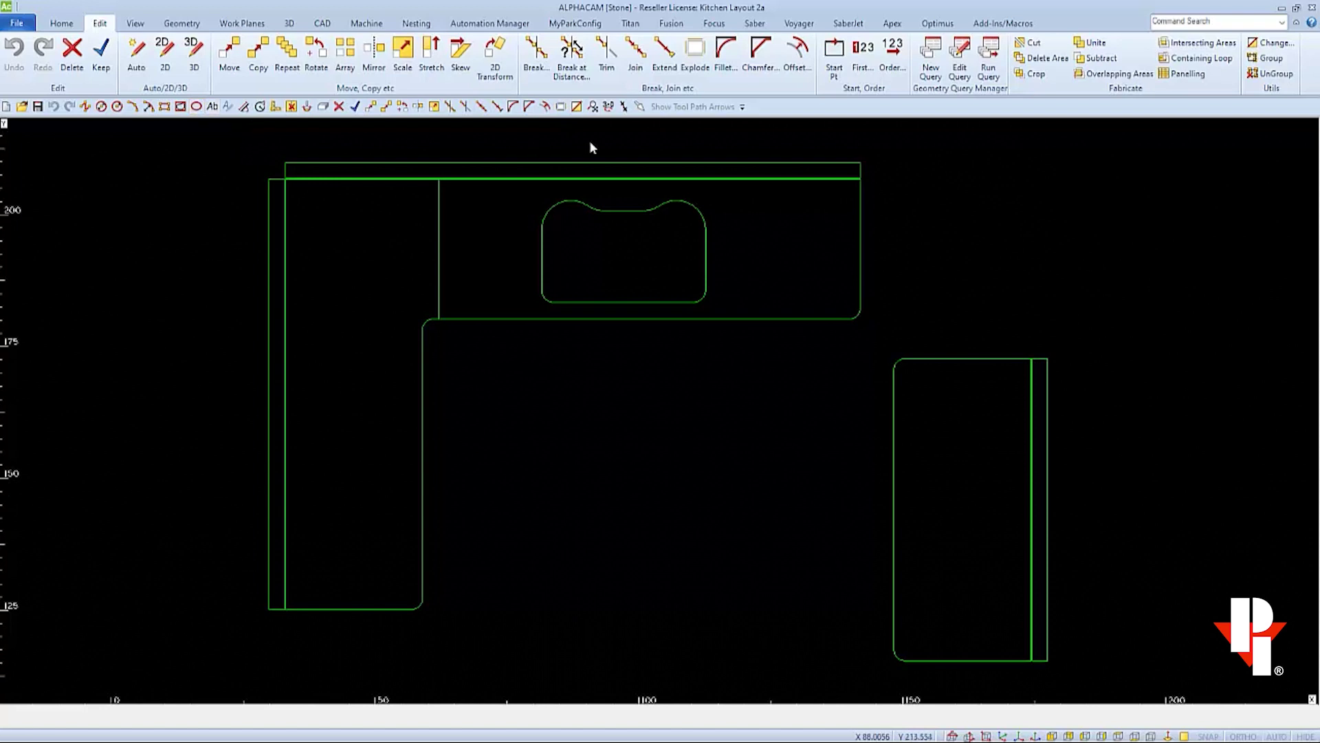
# Open the Customize dialog on its Customize Ribbon page from the ribbon's right-click menu
pyautogui.click(743, 107)
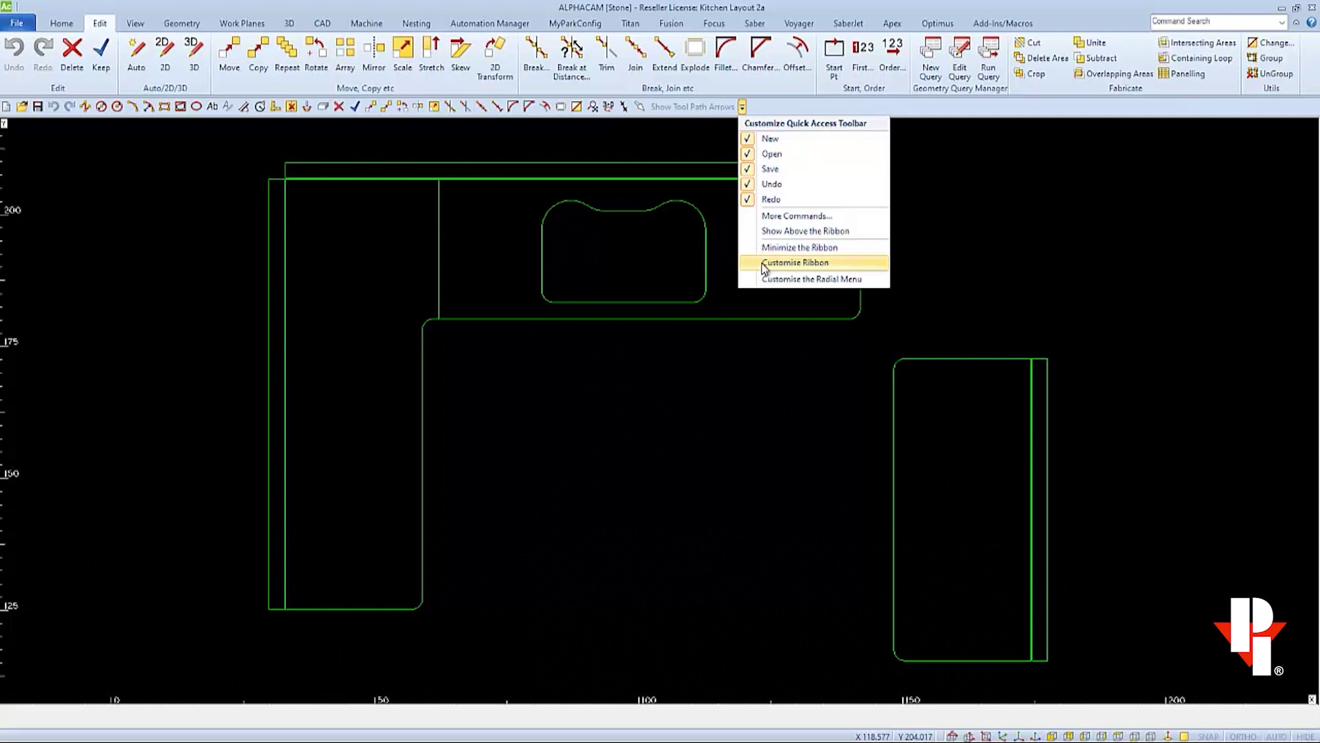
pyautogui.click(722, 229)
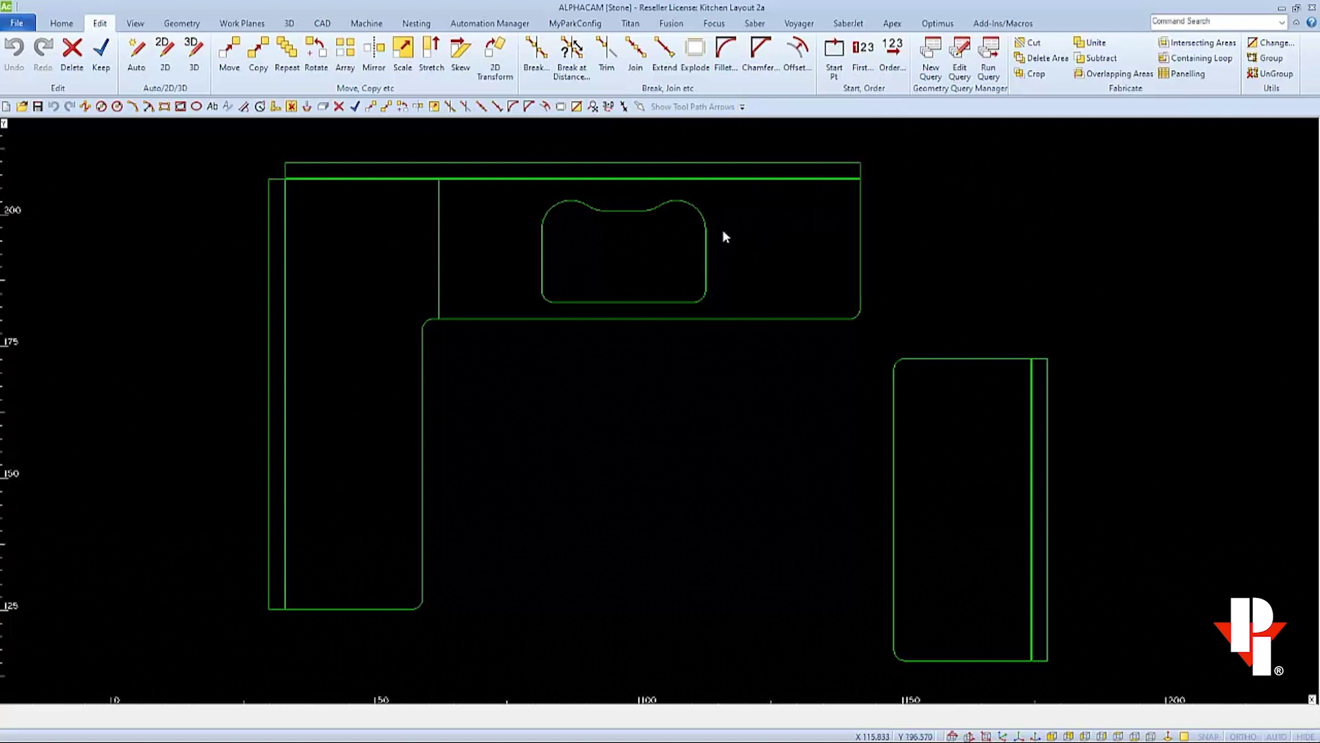
pyautogui.rightClick(631, 27)
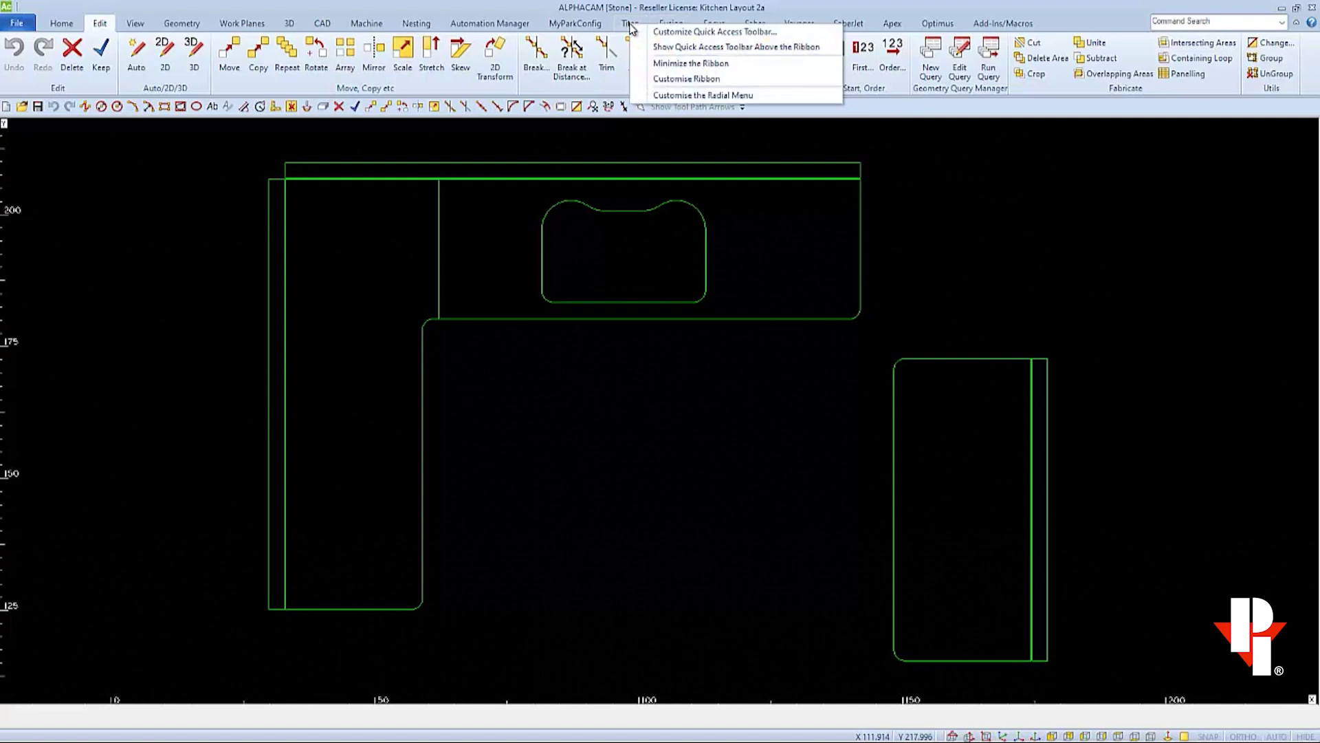
pyautogui.click(670, 79)
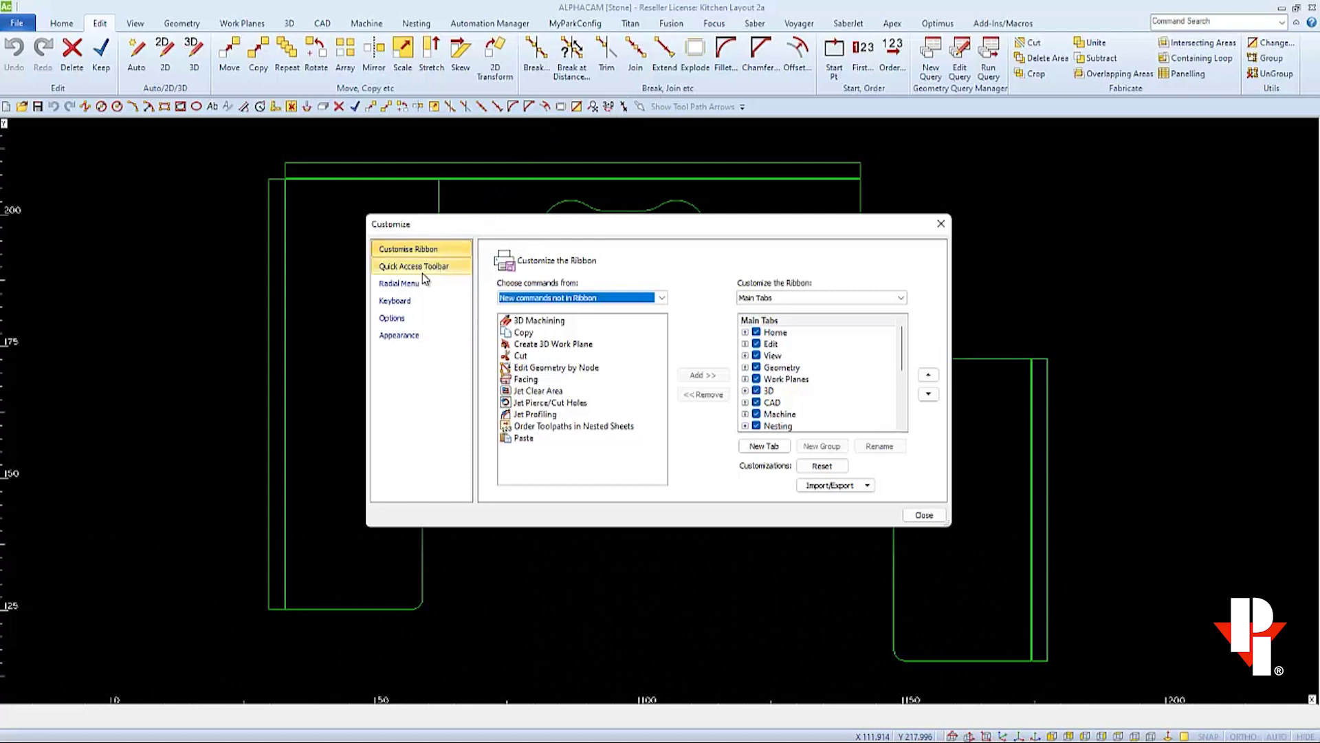
# Import ParkIndustriesCommonToolCommands.xtb on the Keyboard page, then close the Customize dialog
pyautogui.click(407, 307)
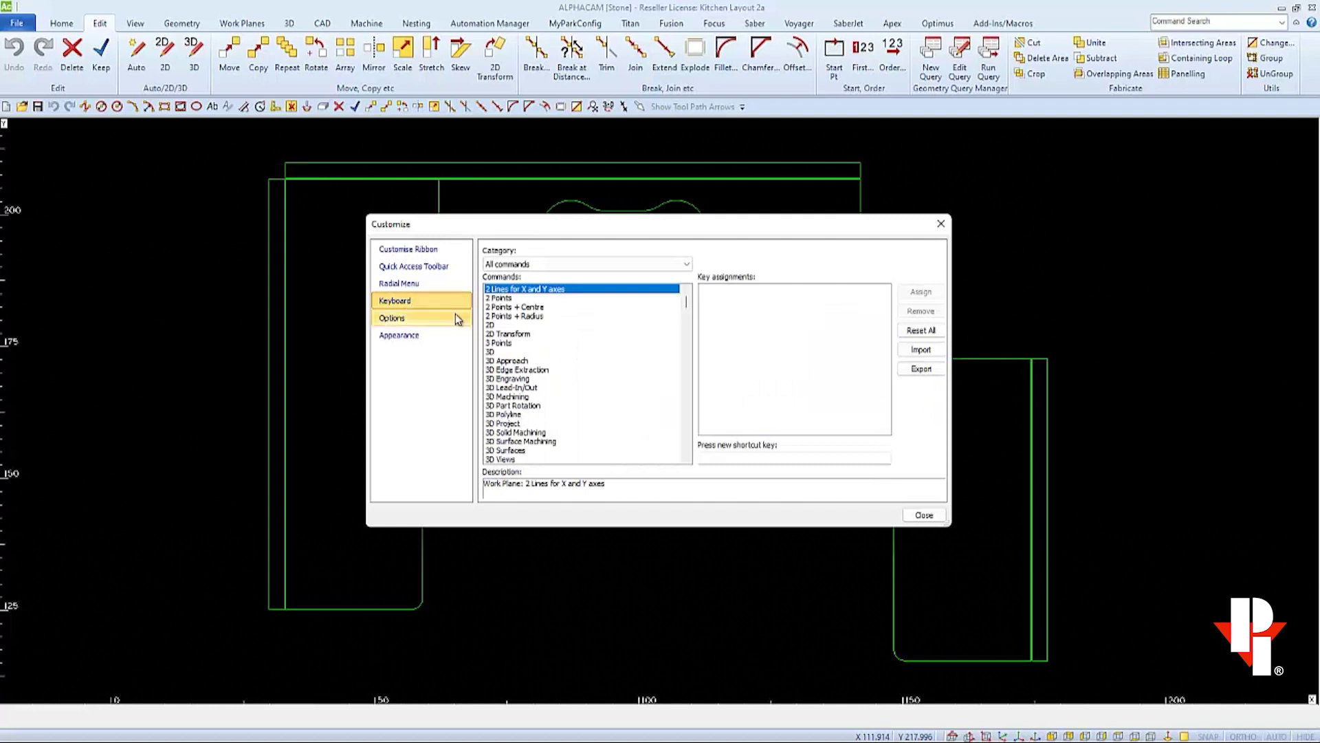
pyautogui.click(921, 350)
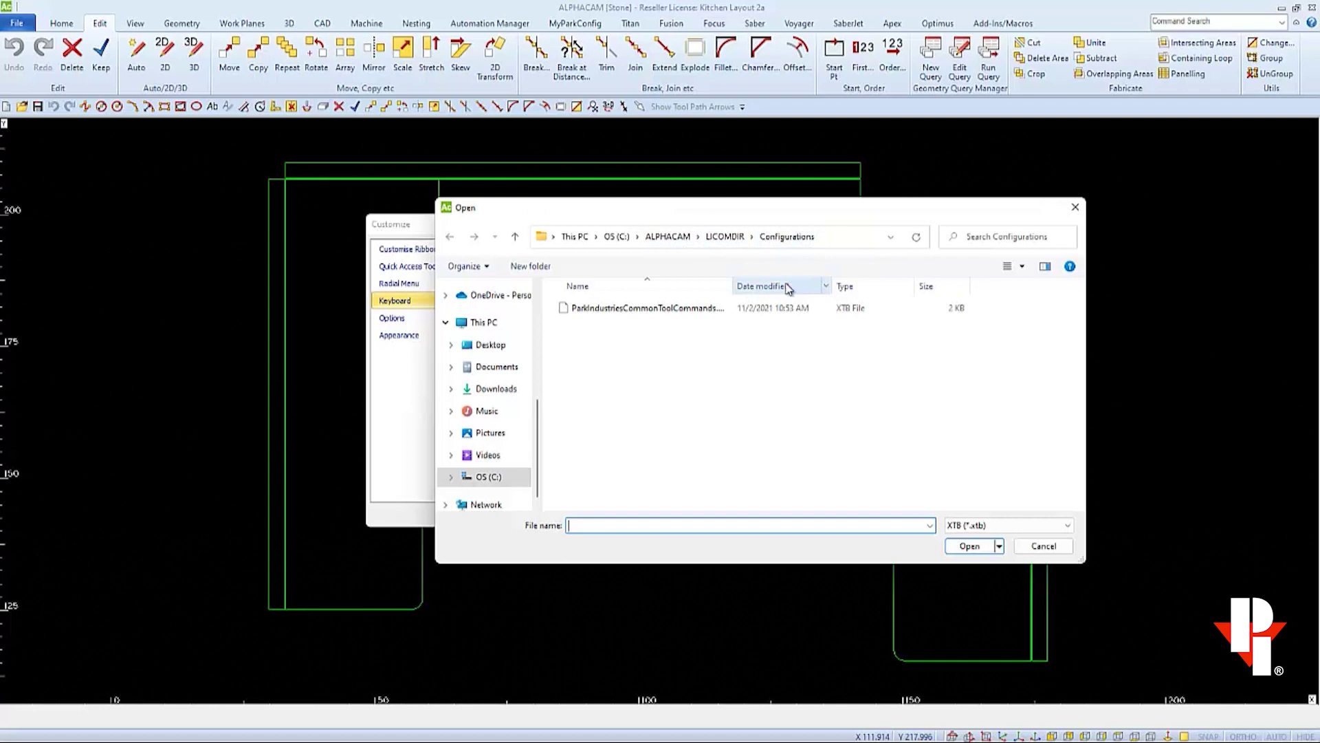
pyautogui.click(662, 312)
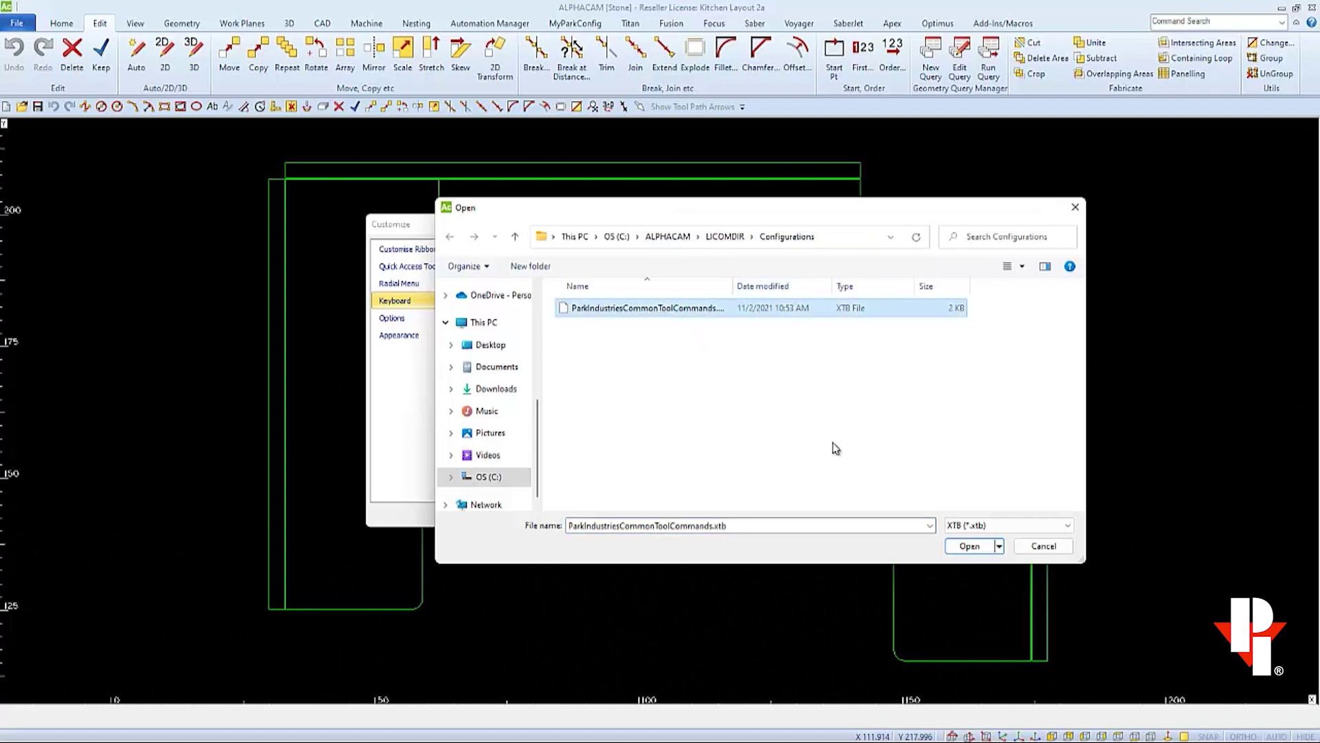
pyautogui.click(969, 546)
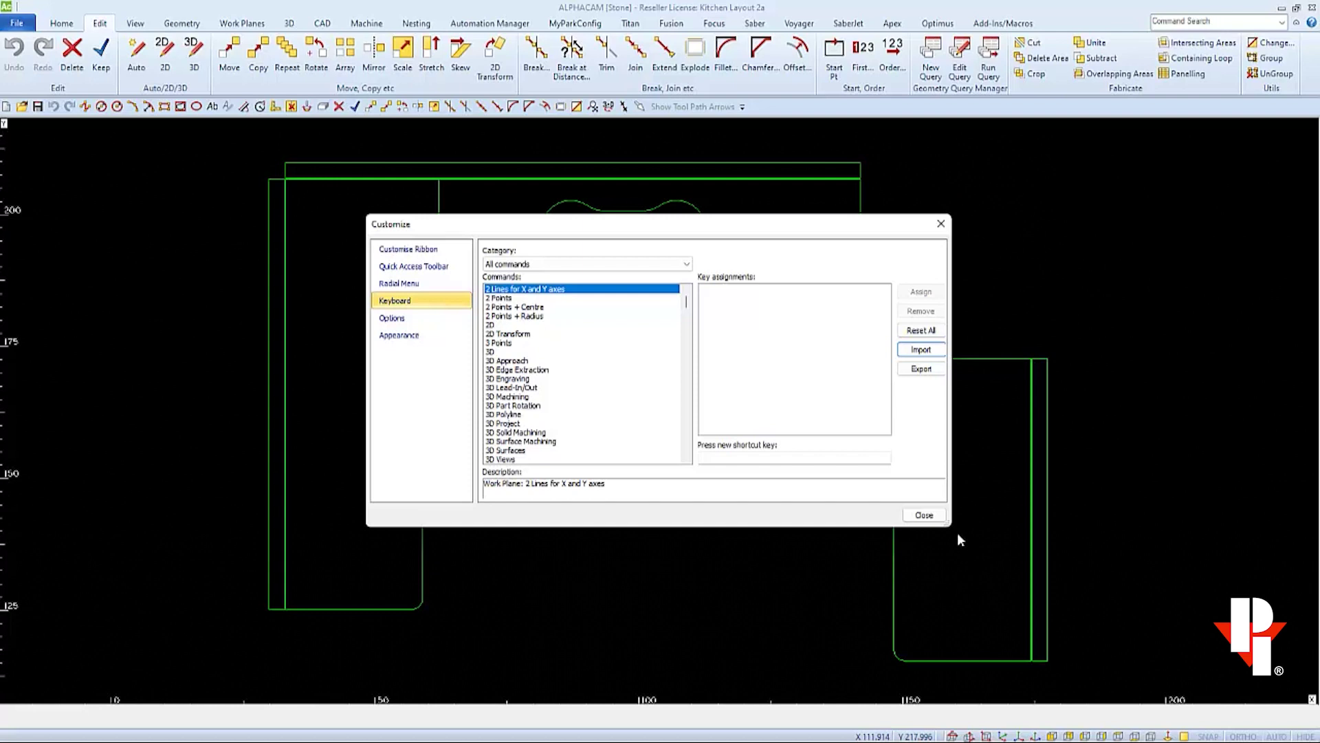
pyautogui.click(924, 515)
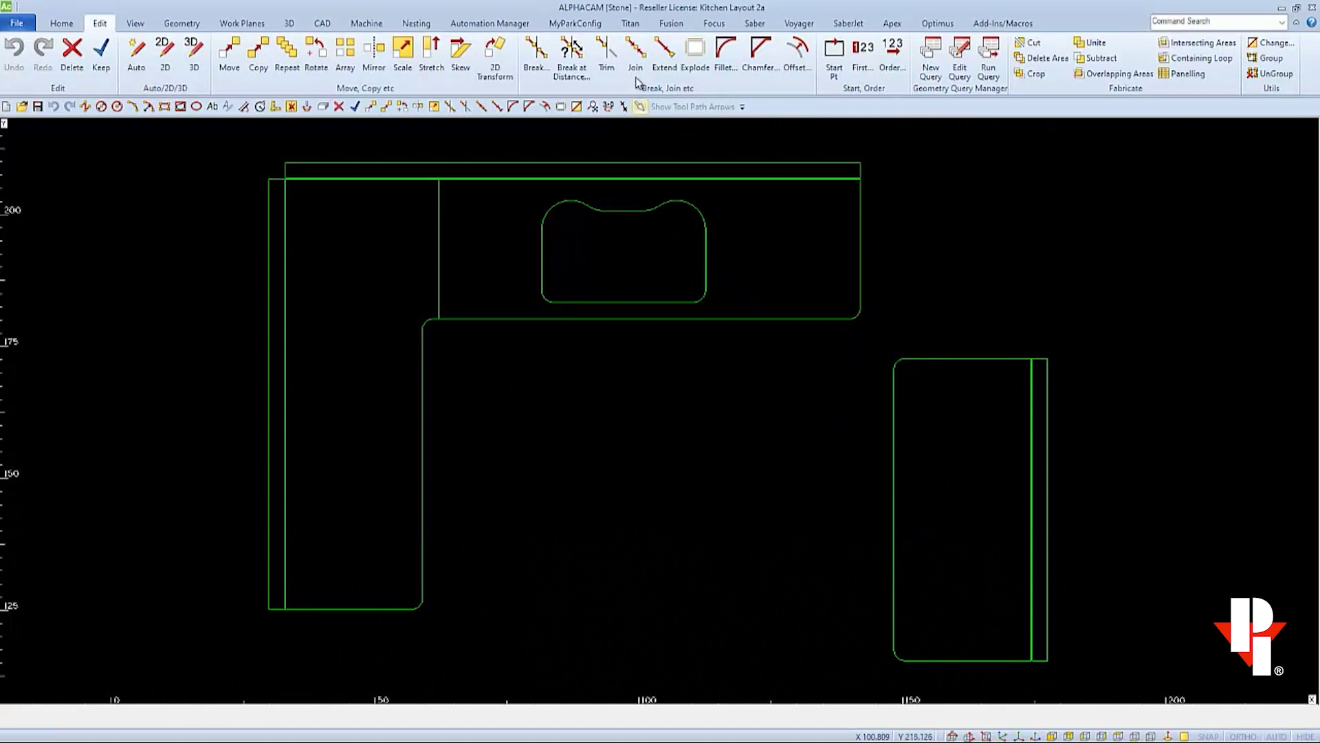
# Reopen the Customize dialog directly on its Keyboard page to review the command list
pyautogui.rightClick(629, 27)
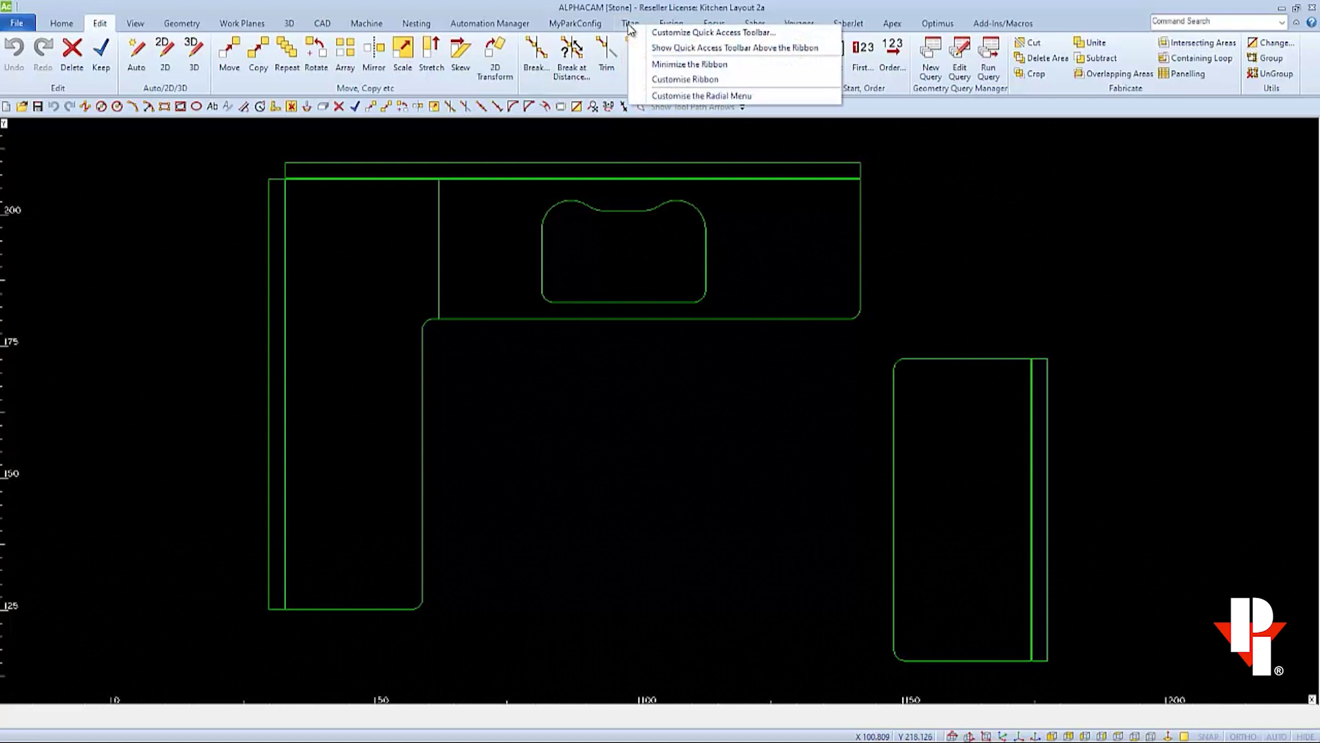
pyautogui.click(665, 81)
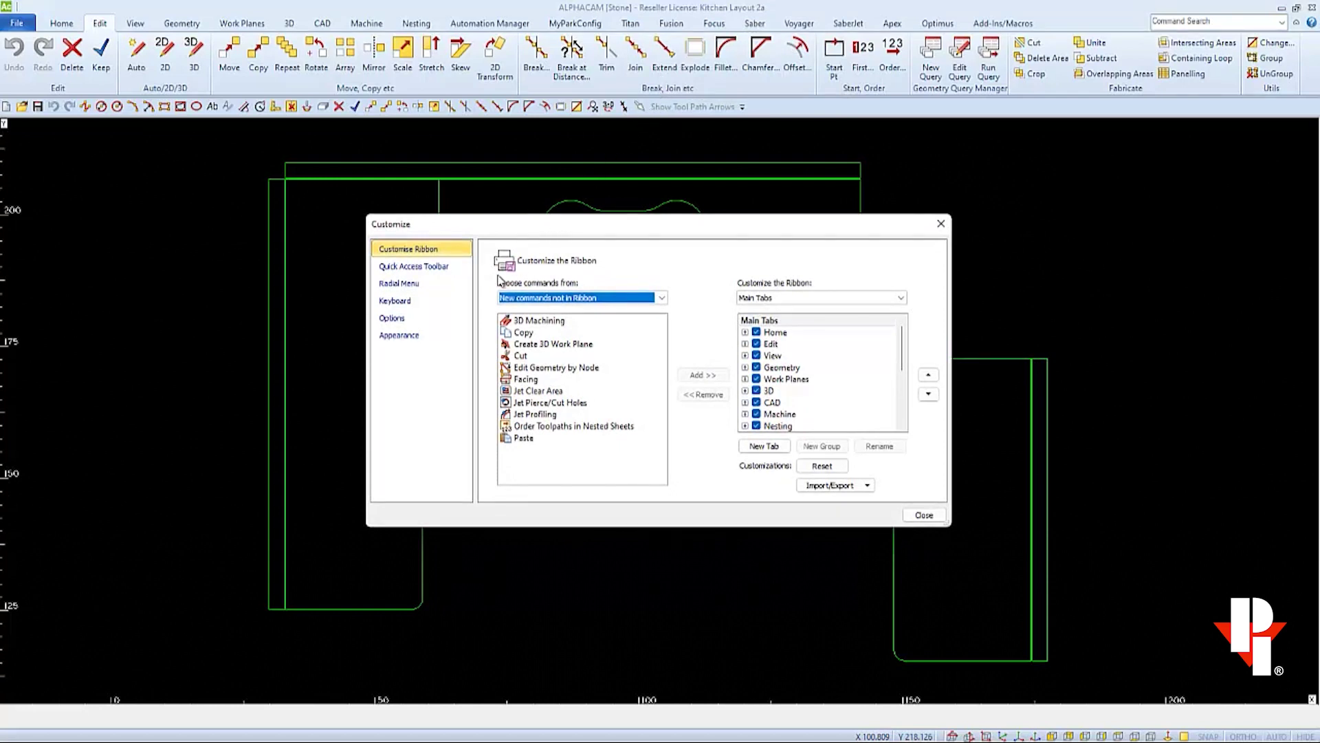
pyautogui.click(411, 302)
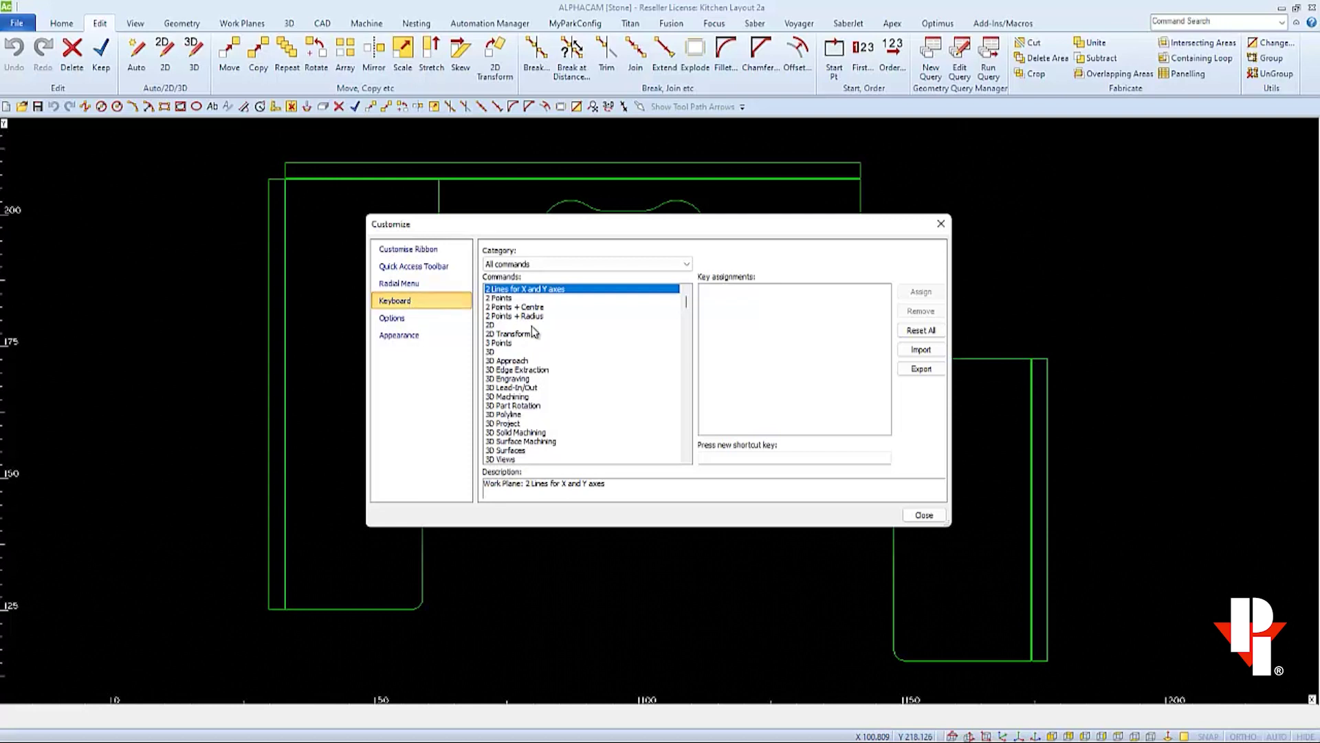
# Scroll the Keyboard command list down to Ellipse and select it
pyautogui.scroll(-2, 540, 342)
pyautogui.scroll(-10, 540, 342)
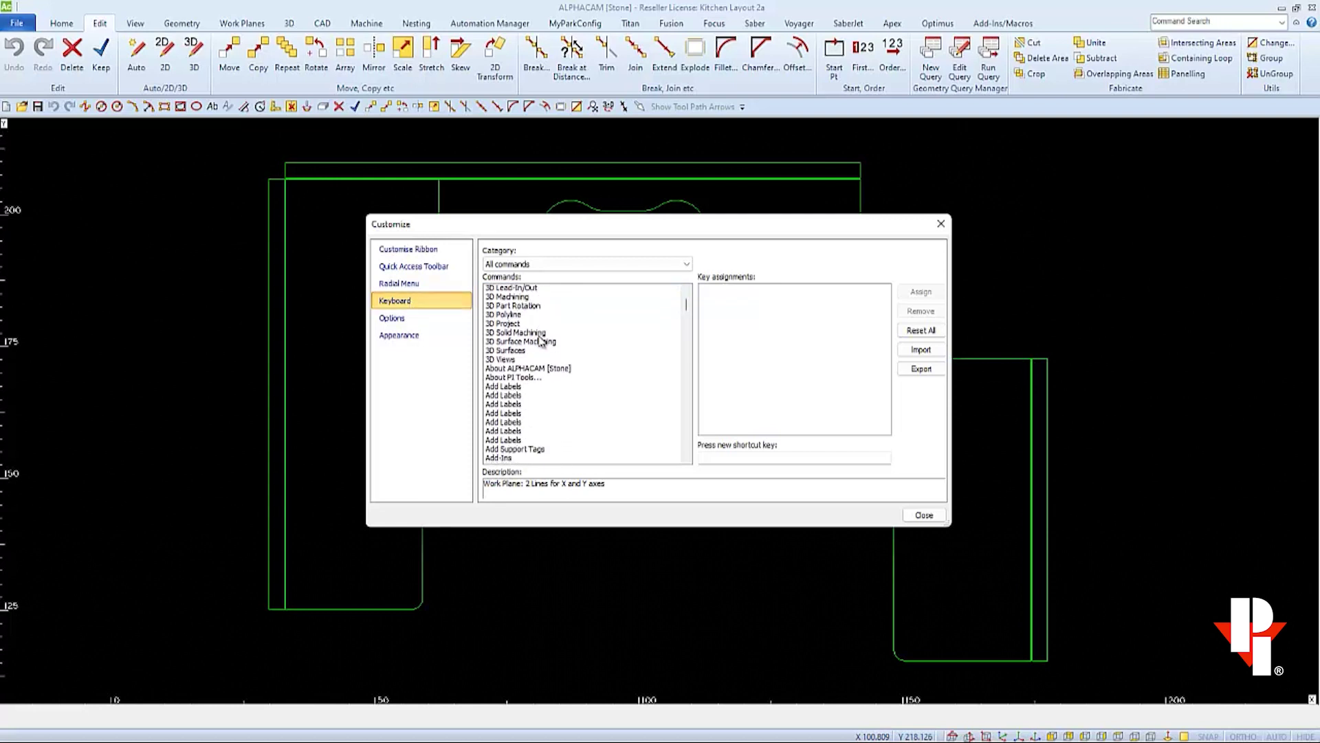
pyautogui.scroll(-15, 539, 342)
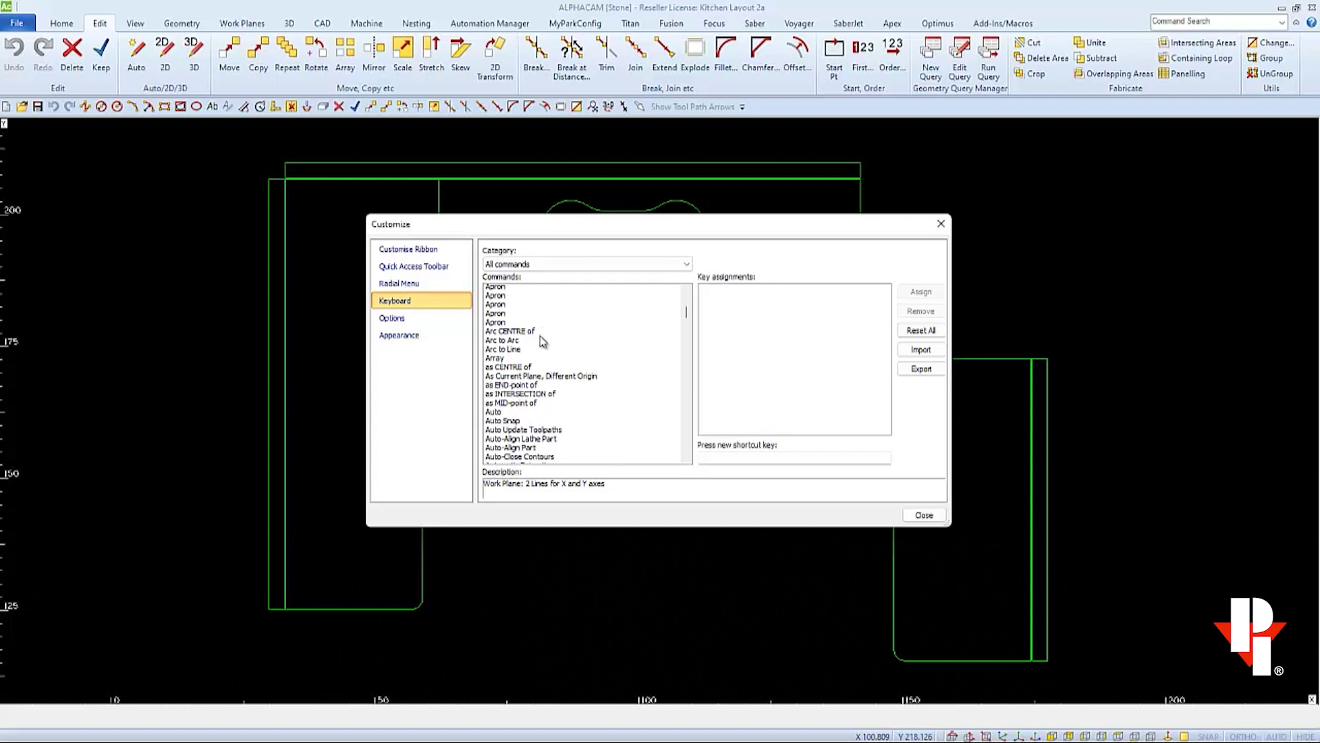
pyautogui.scroll(-15, 542, 341)
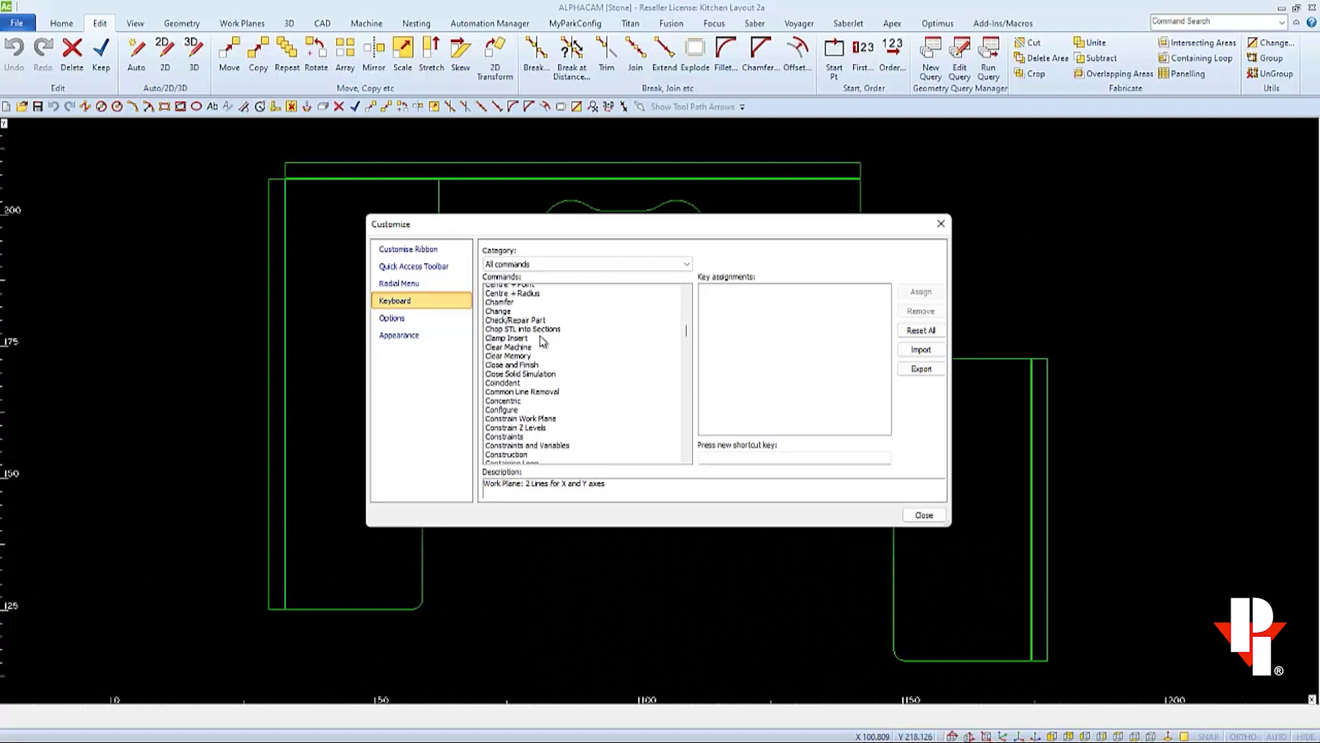
pyautogui.scroll(-15, 542, 340)
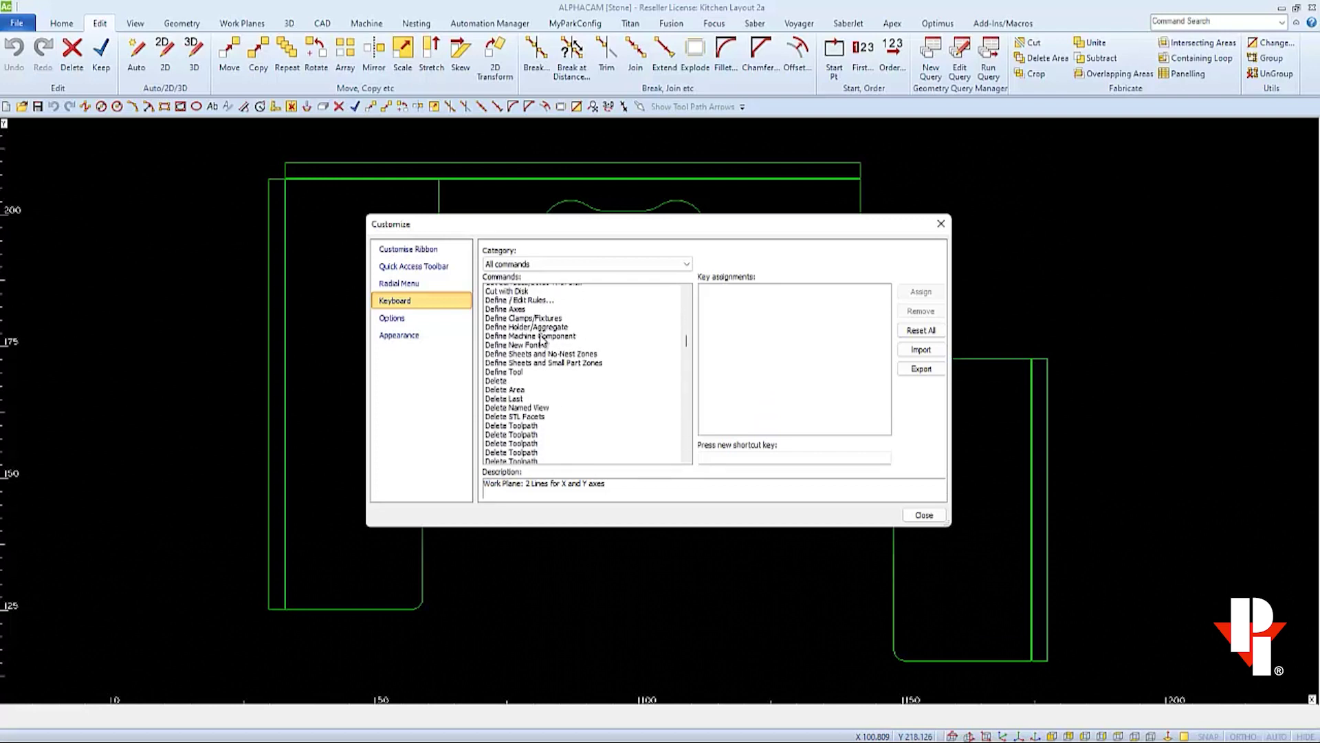
pyautogui.scroll(-5, 541, 338)
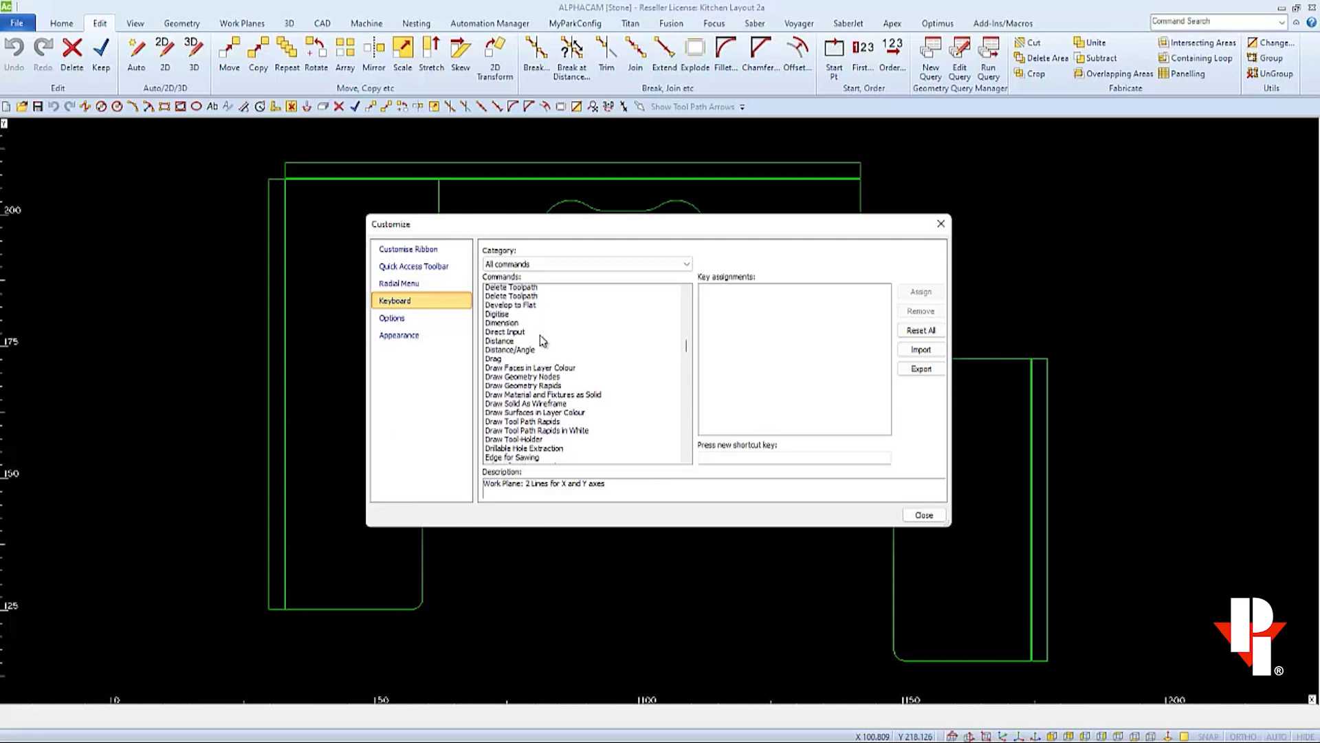
pyautogui.scroll(-5, 542, 339)
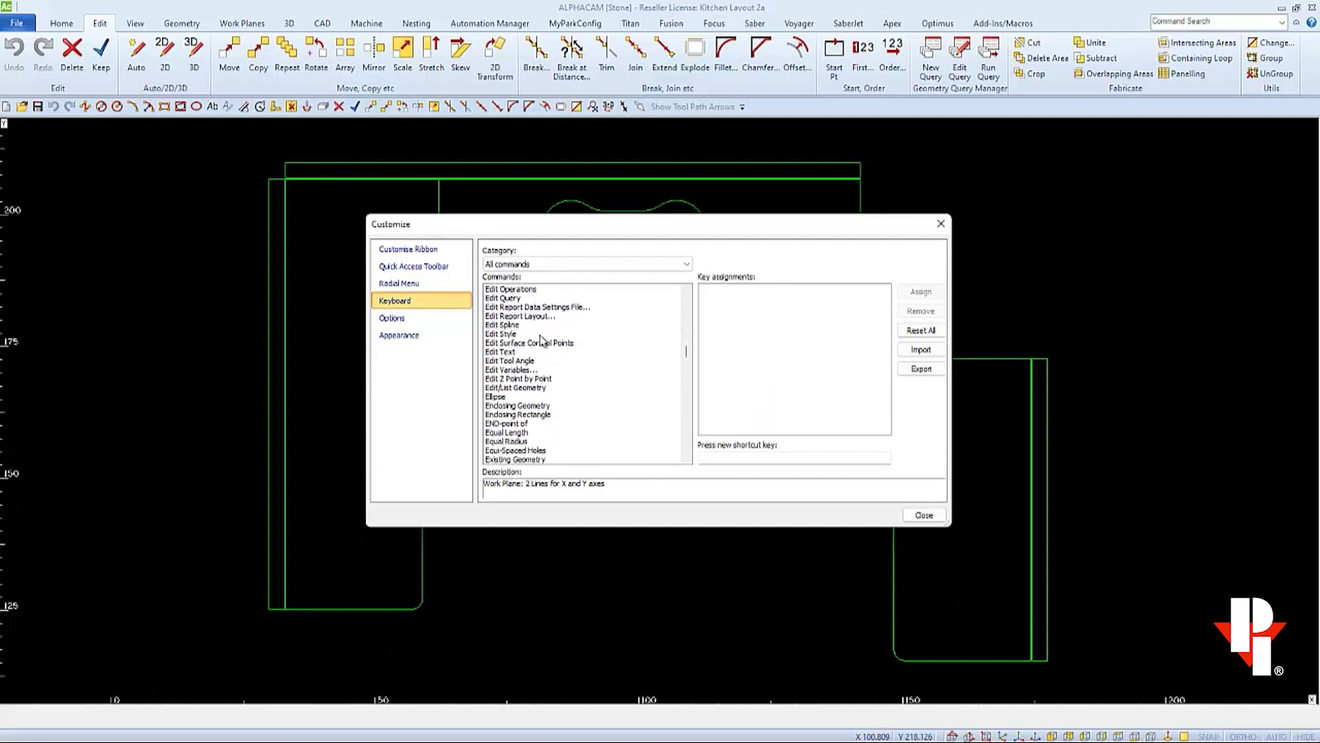
pyautogui.click(501, 398)
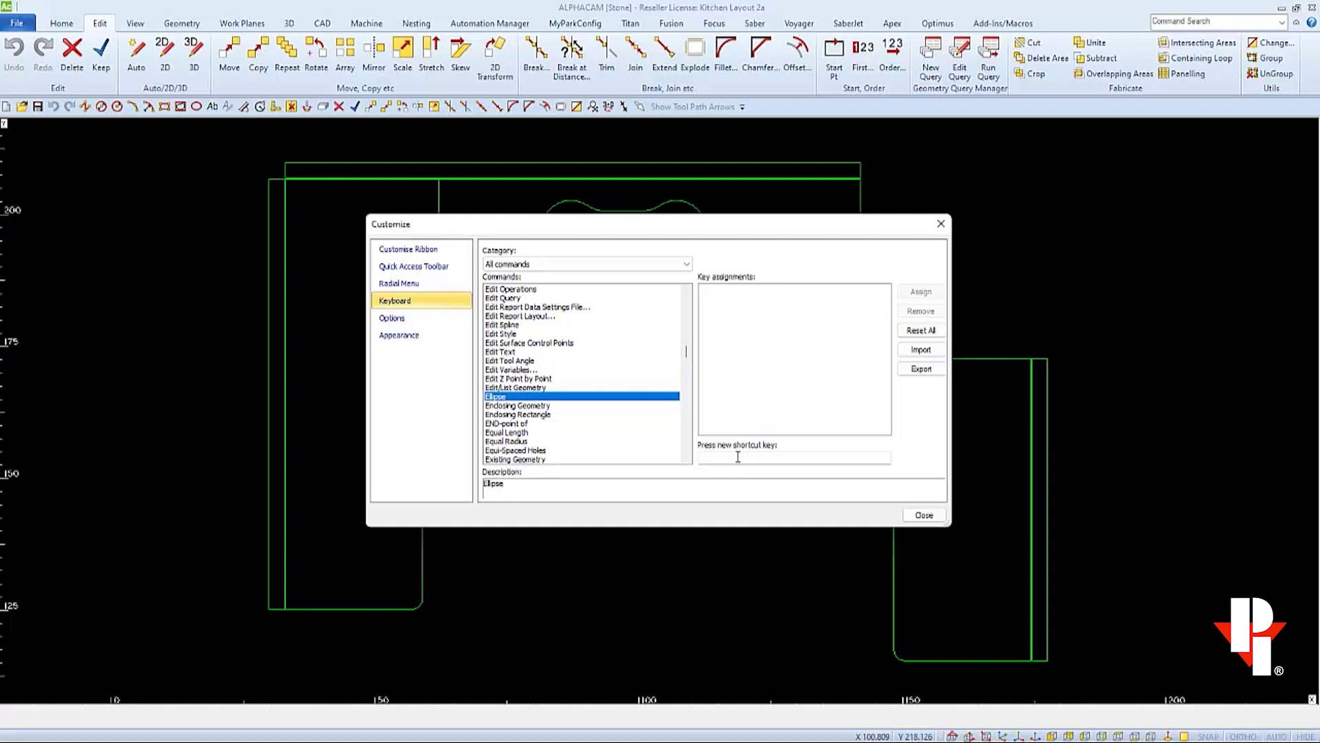
# Attempt to assign O to Ellipse, triggering the already-assigned re-assign warning
pyautogui.click(737, 456)
pyautogui.press('b')
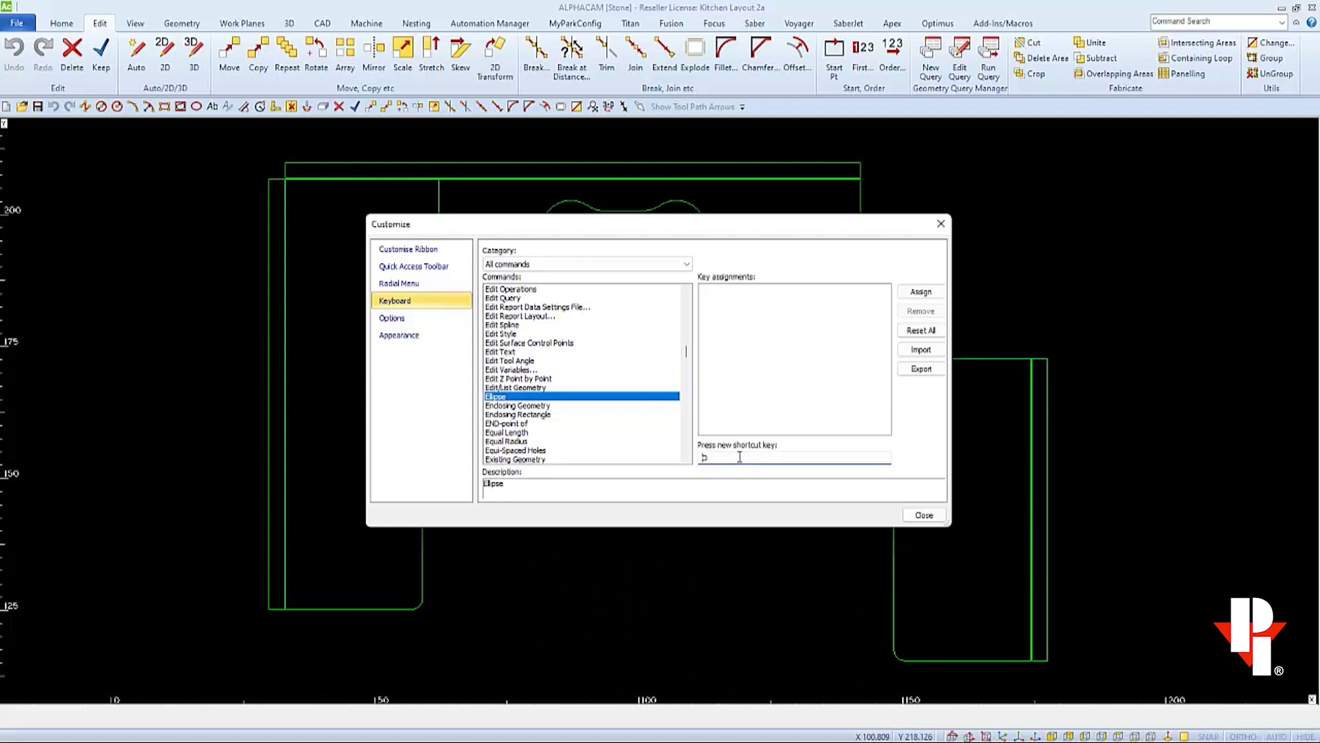
pyautogui.press('o')
pyautogui.click(921, 292)
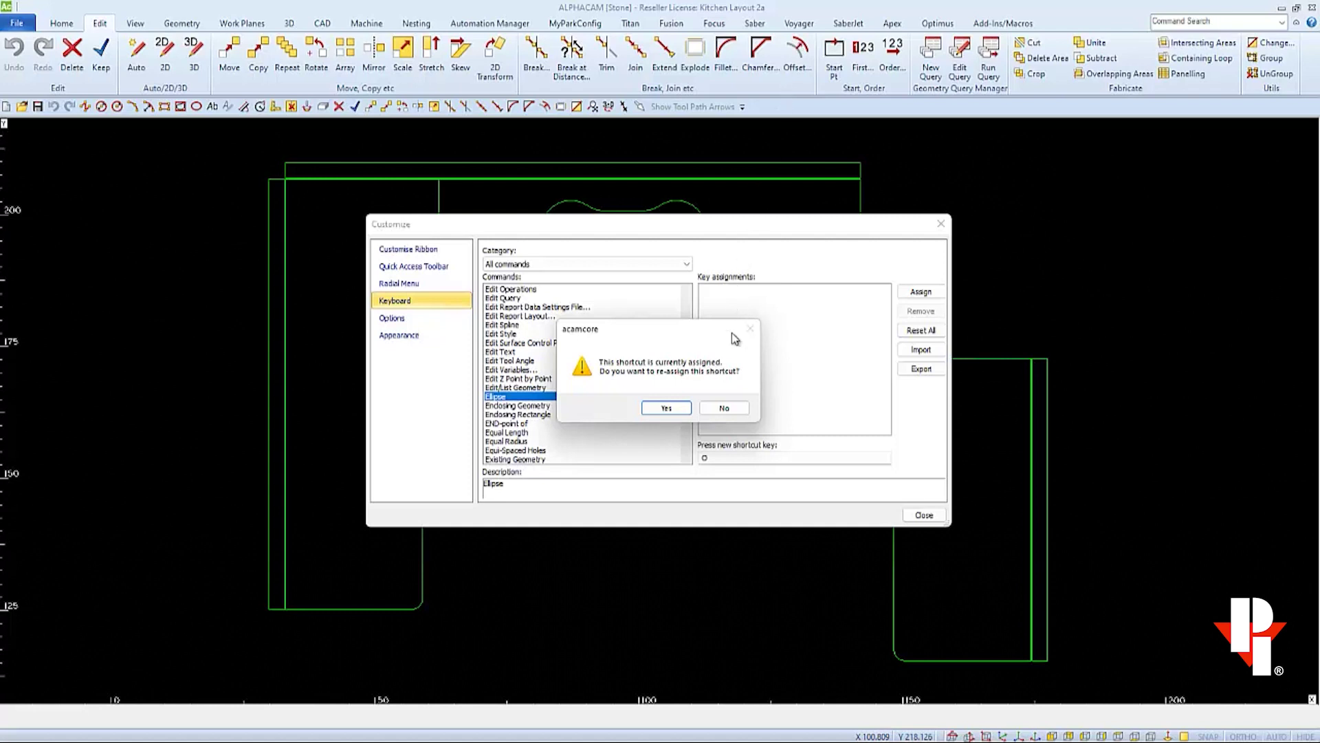
# Decline re-assigning O, assign Shift+O to Ellipse instead, and close Customize
pyautogui.click(734, 411)
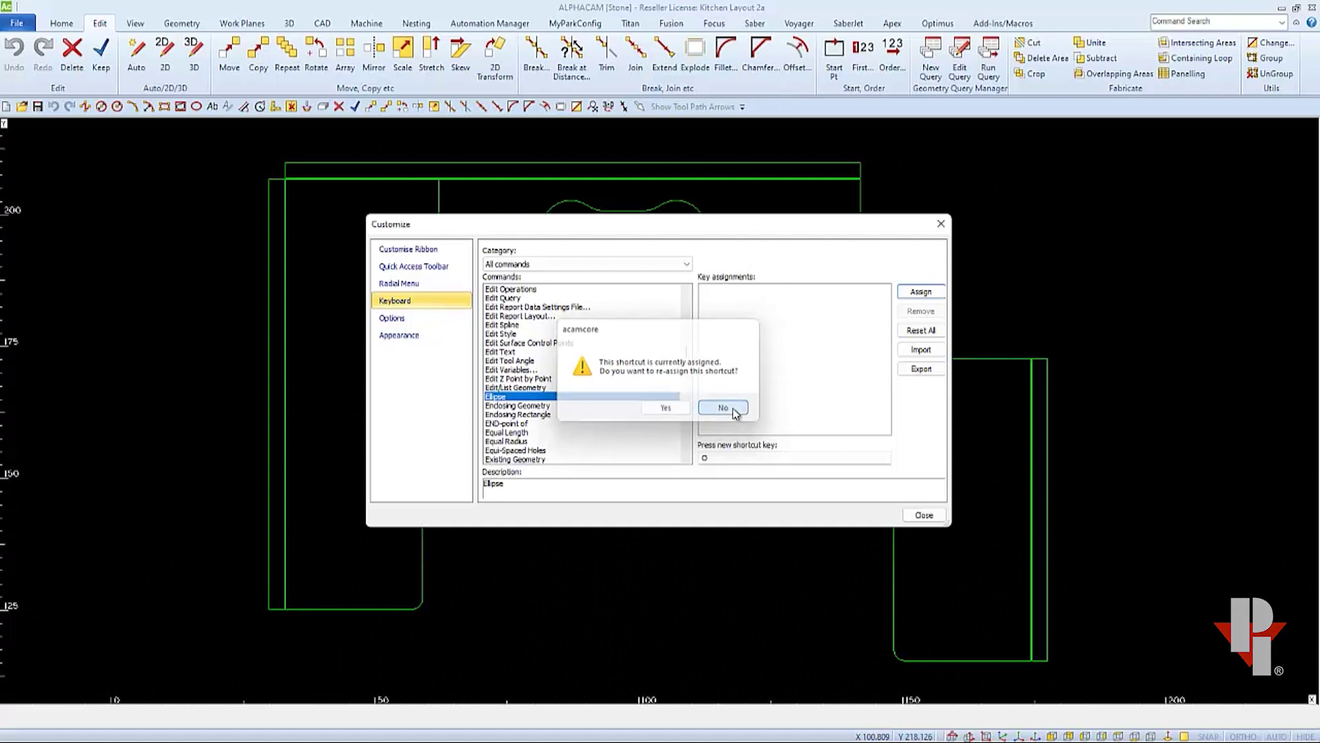
pyautogui.click(728, 459)
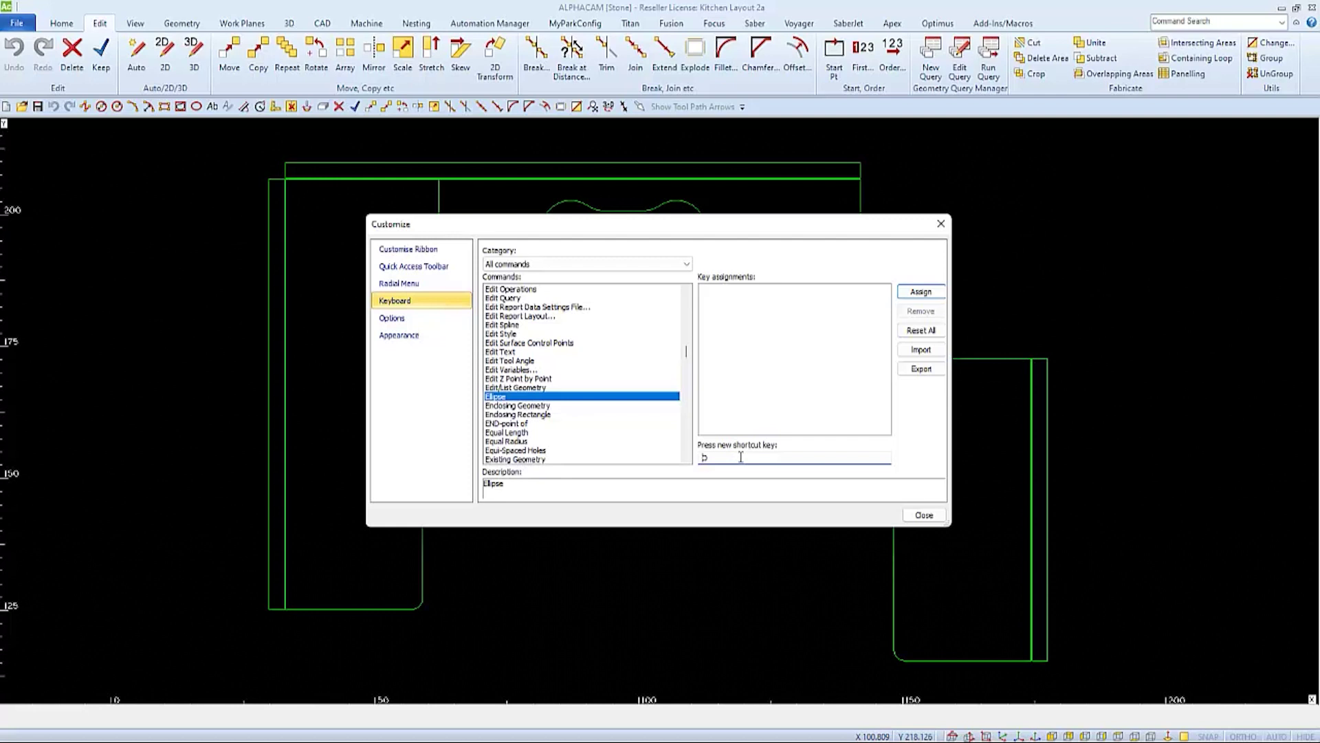
pyautogui.press('shift')
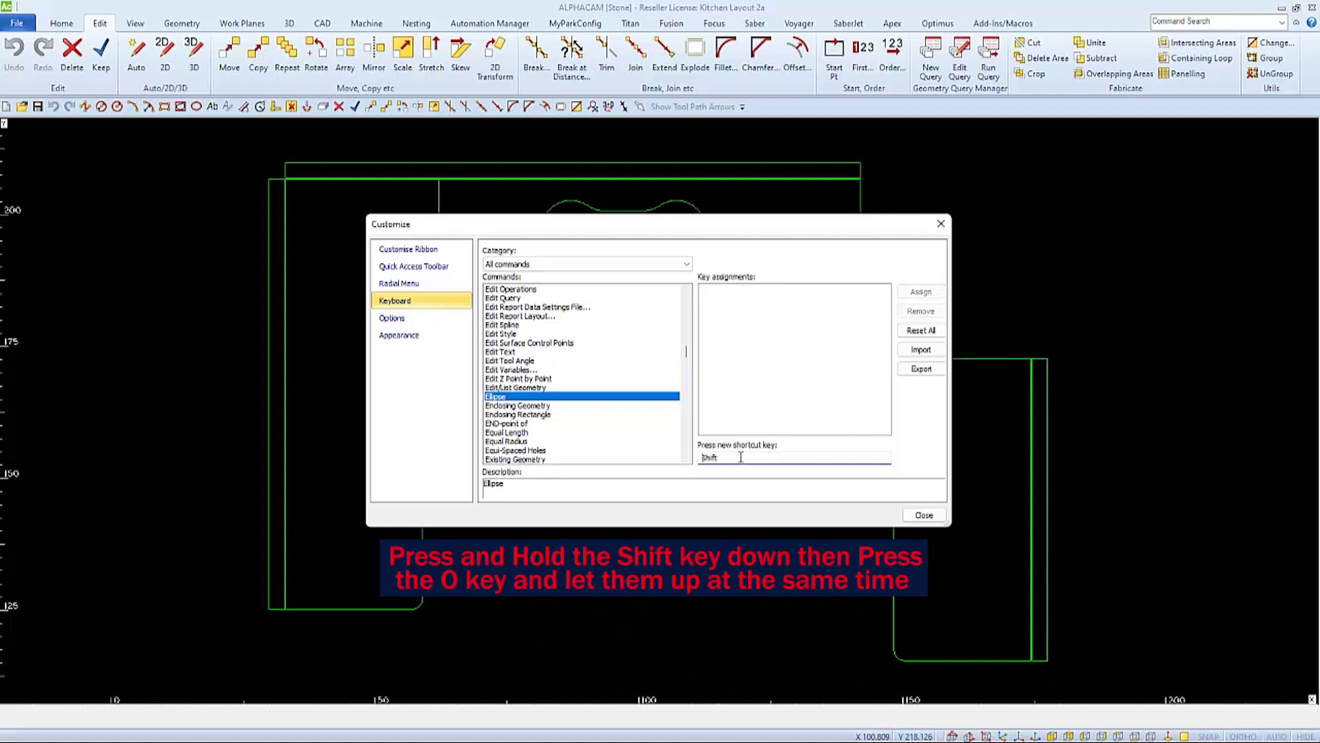
pyautogui.hotkey('shift', 'o')
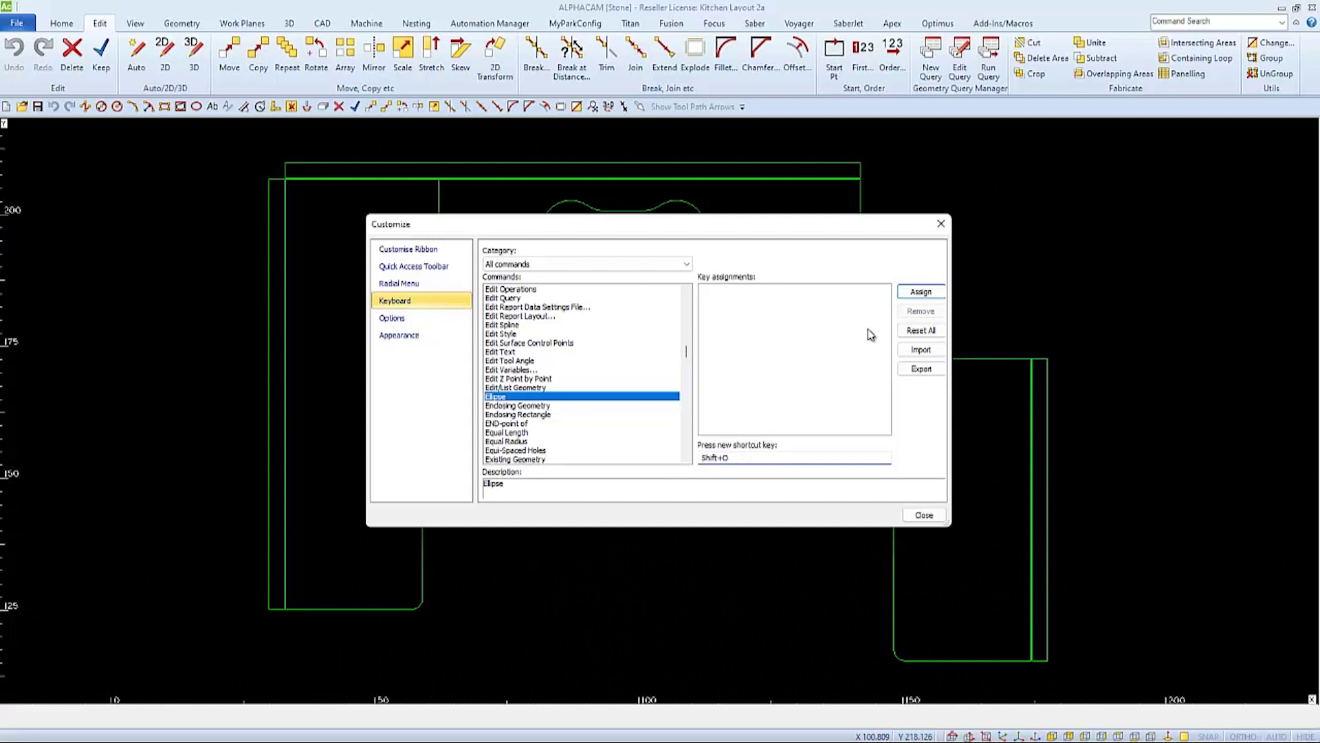
pyautogui.click(920, 292)
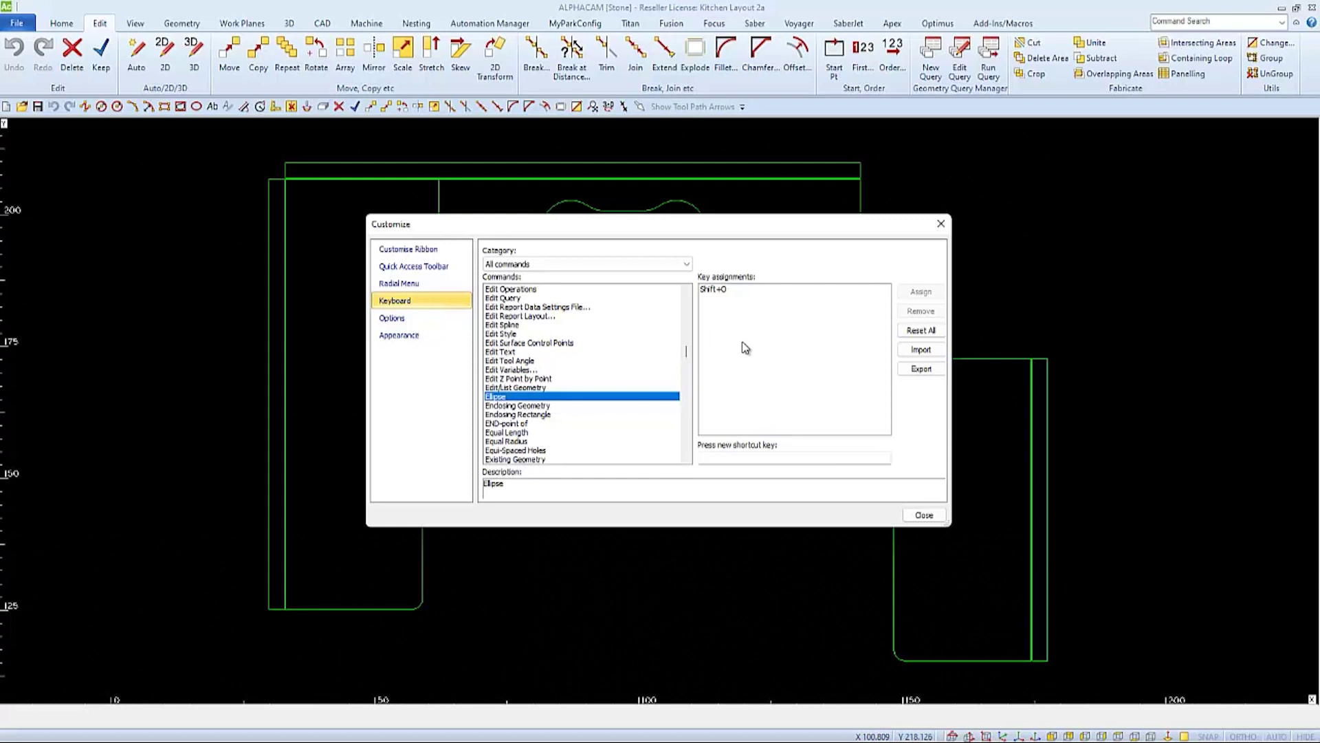
pyautogui.click(914, 514)
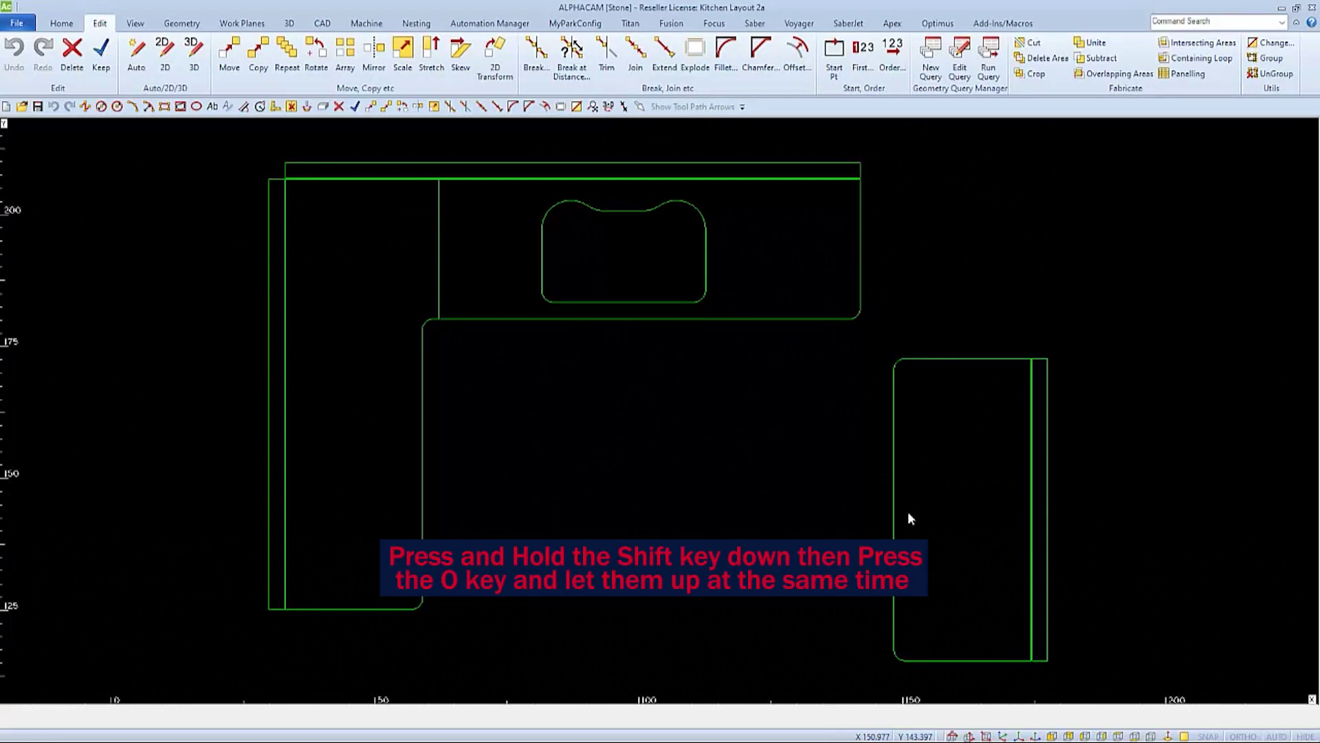
pyautogui.hotkey('shift', 'o')
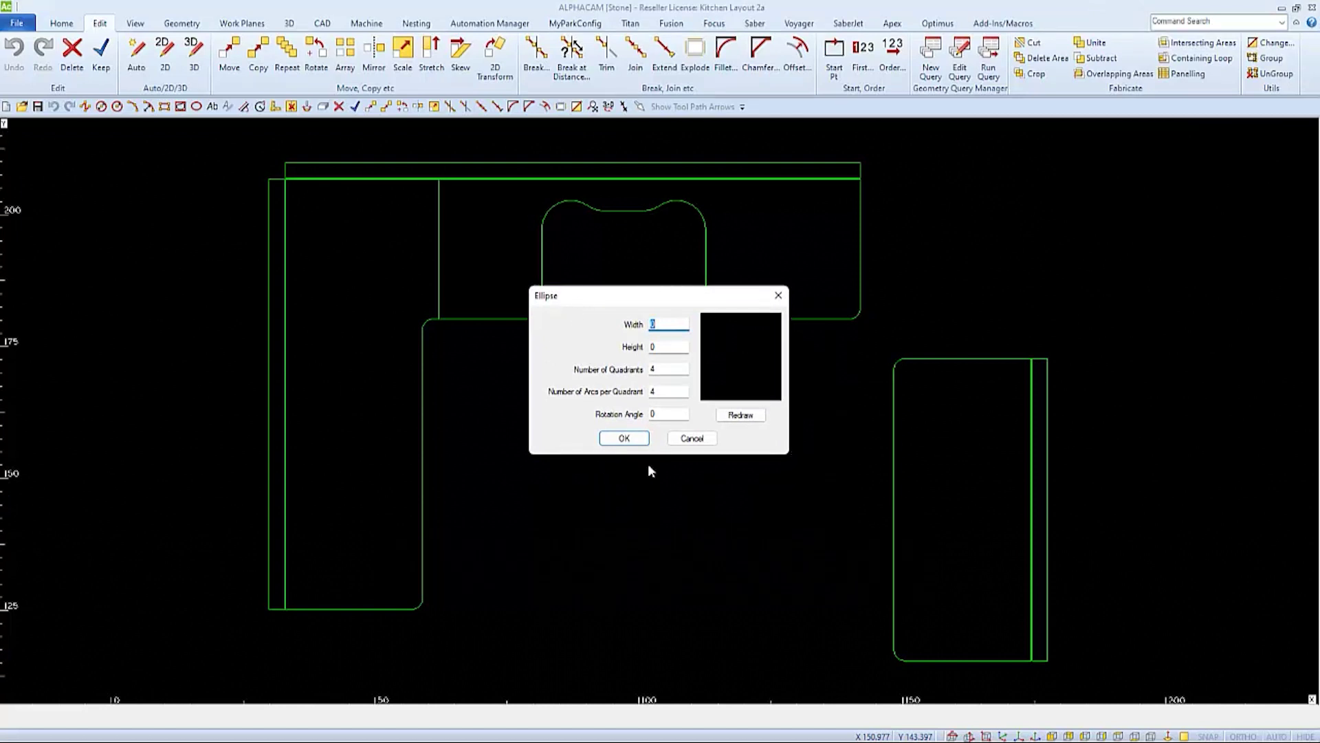
pyautogui.click(693, 440)
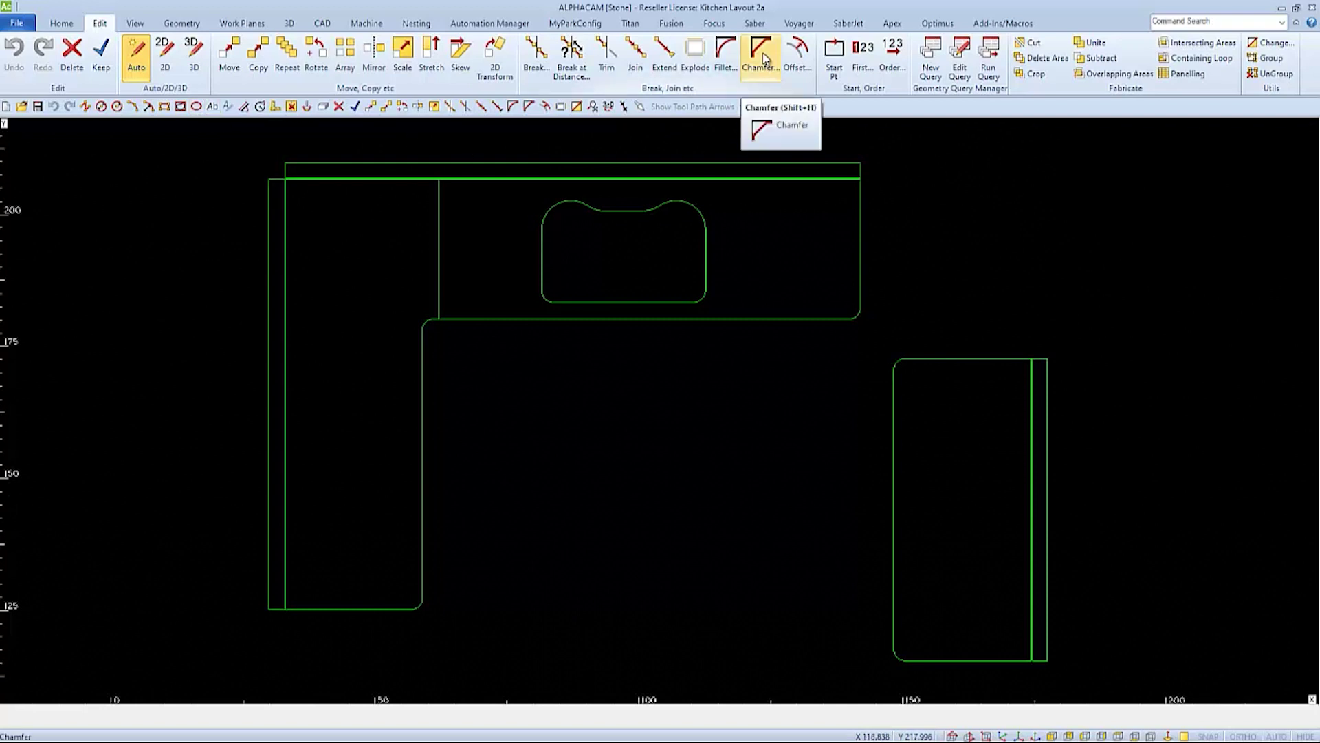
# Reopen the Customize dialog on its Keyboard page
pyautogui.rightClick(678, 28)
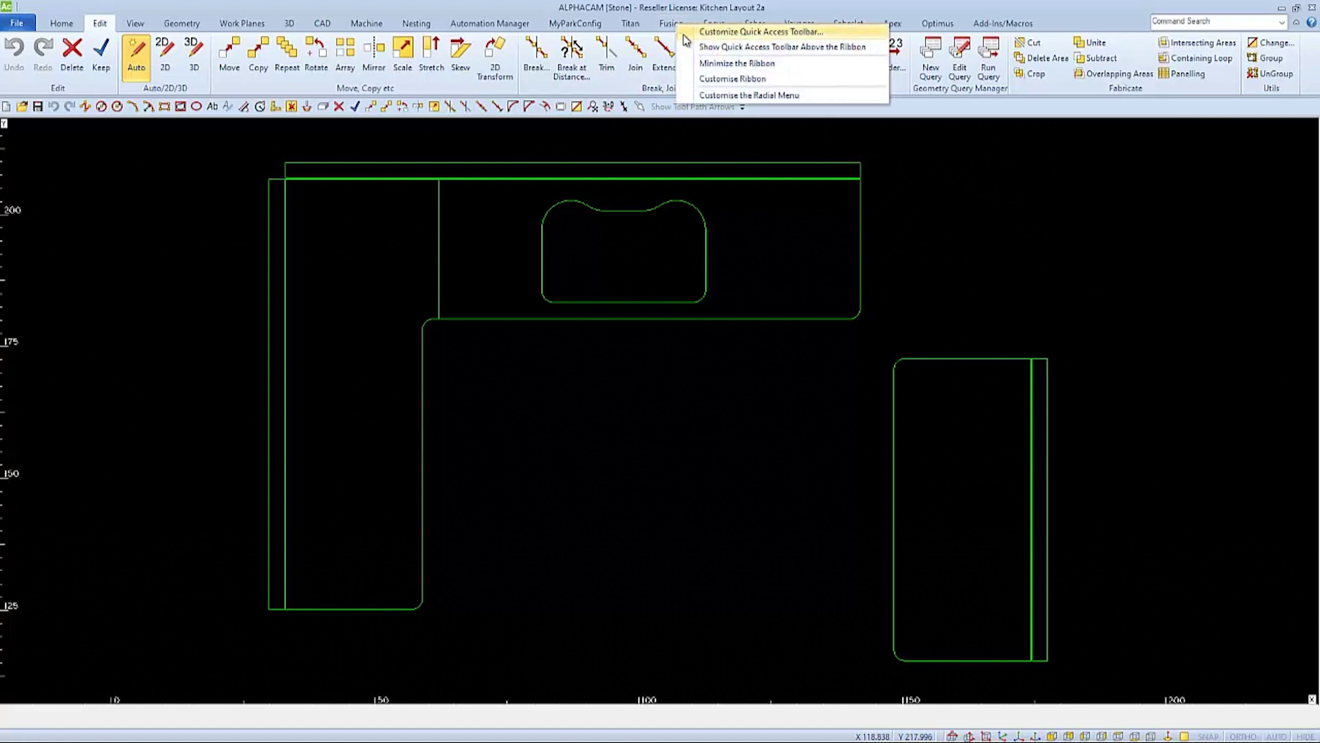
pyautogui.click(713, 79)
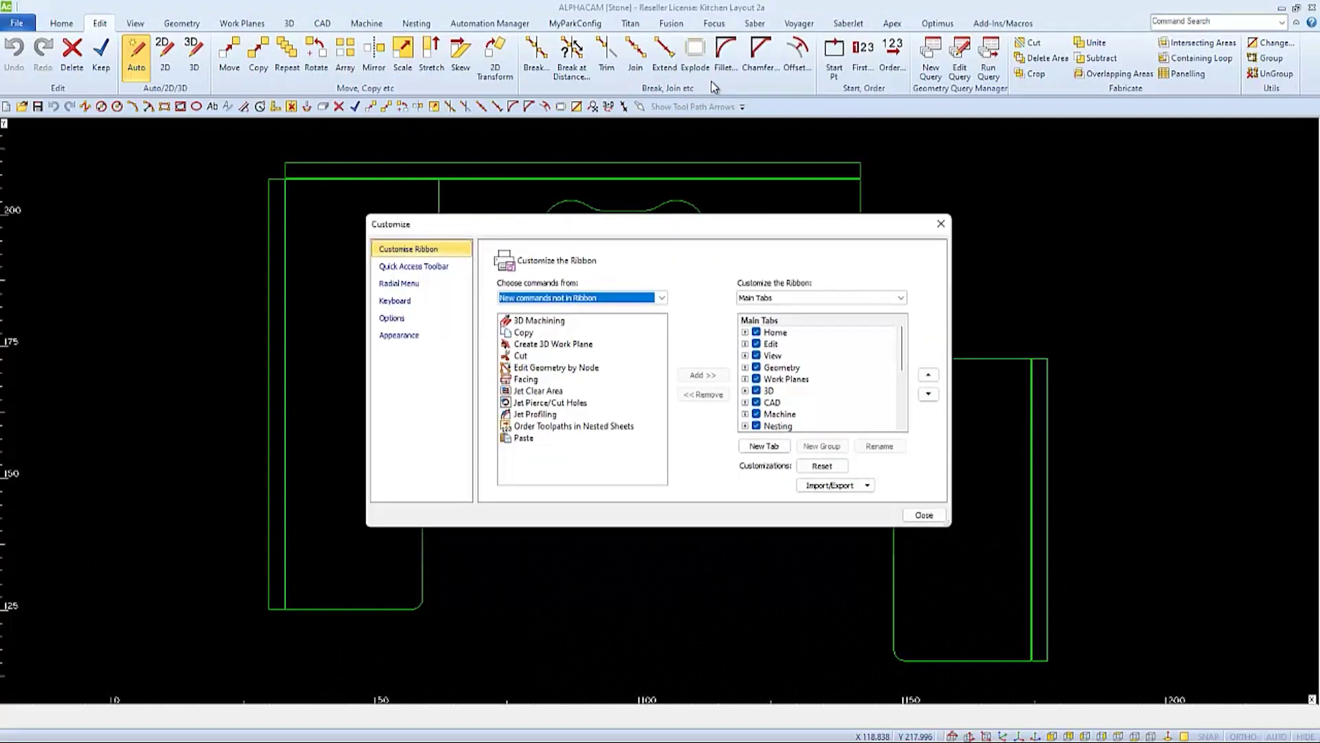
pyautogui.click(405, 300)
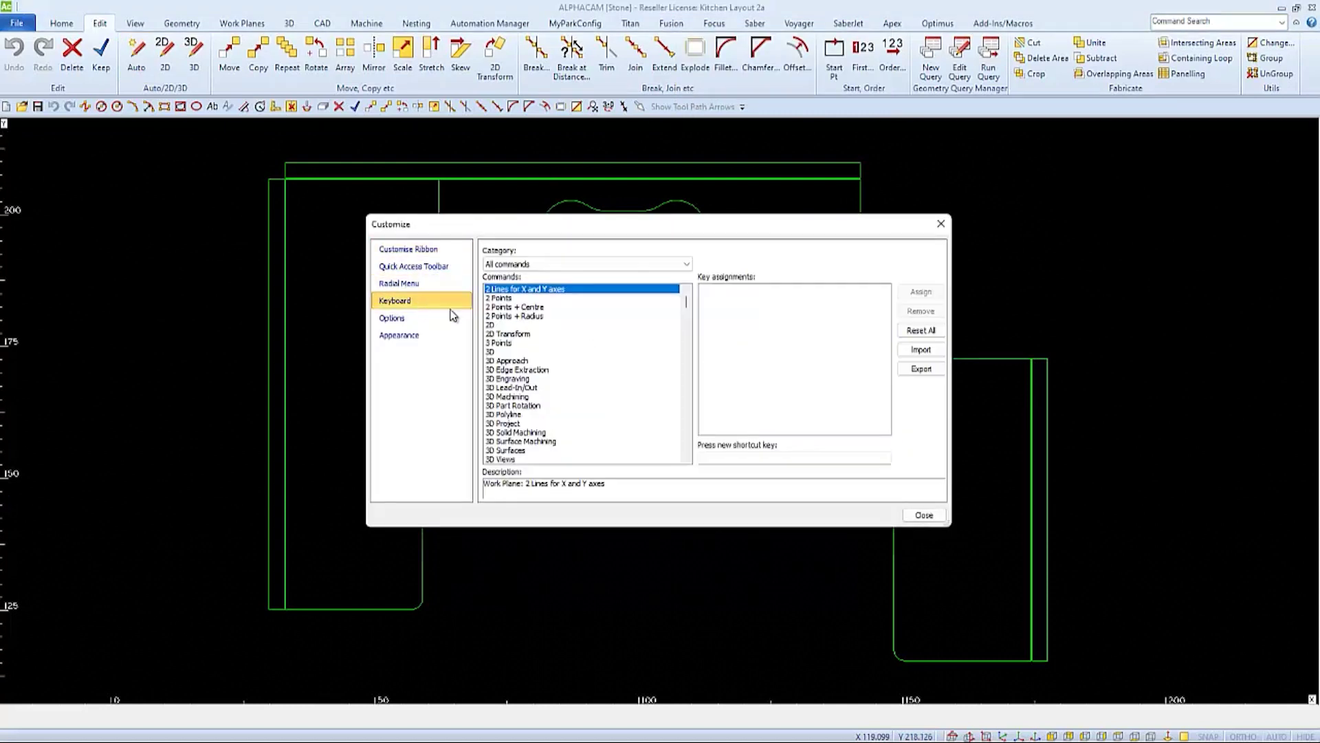
# Filter the command Category to Edit and select the Chamfer command
pyautogui.scroll(-2, 550, 333)
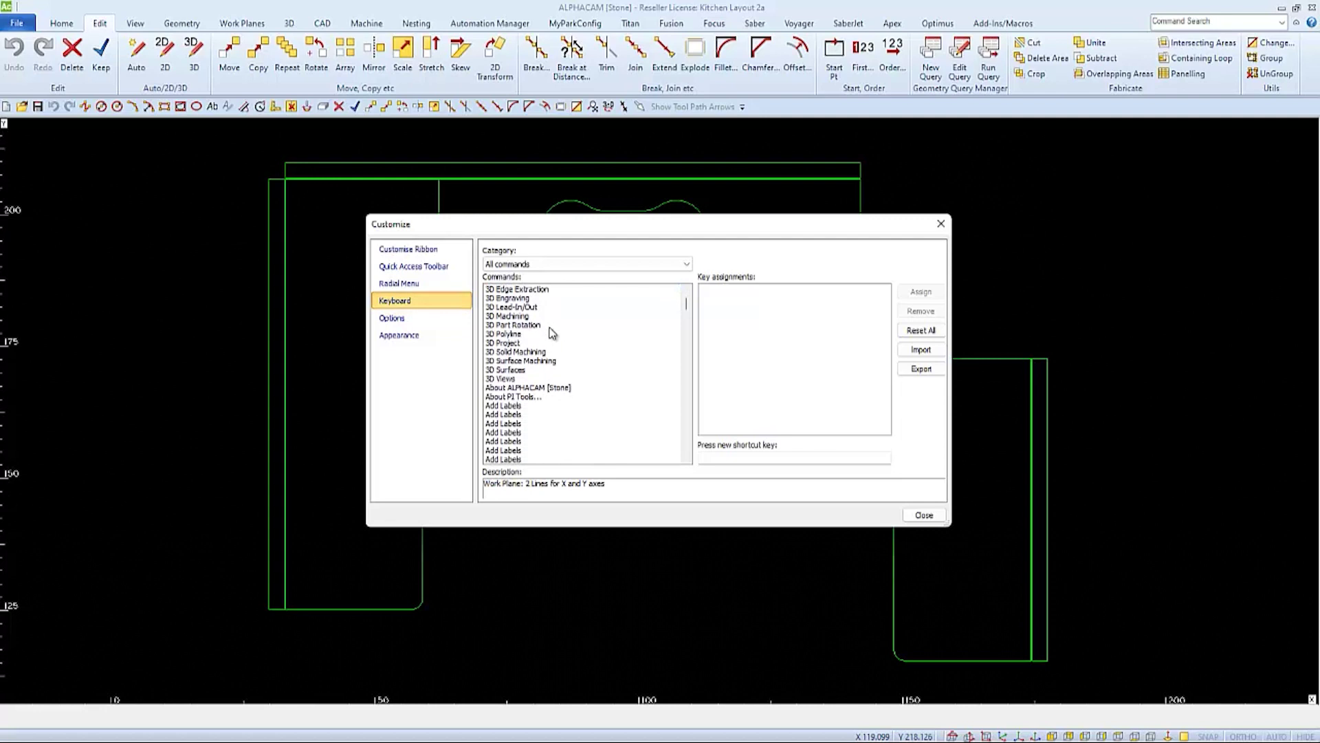
pyautogui.scroll(-1, 554, 333)
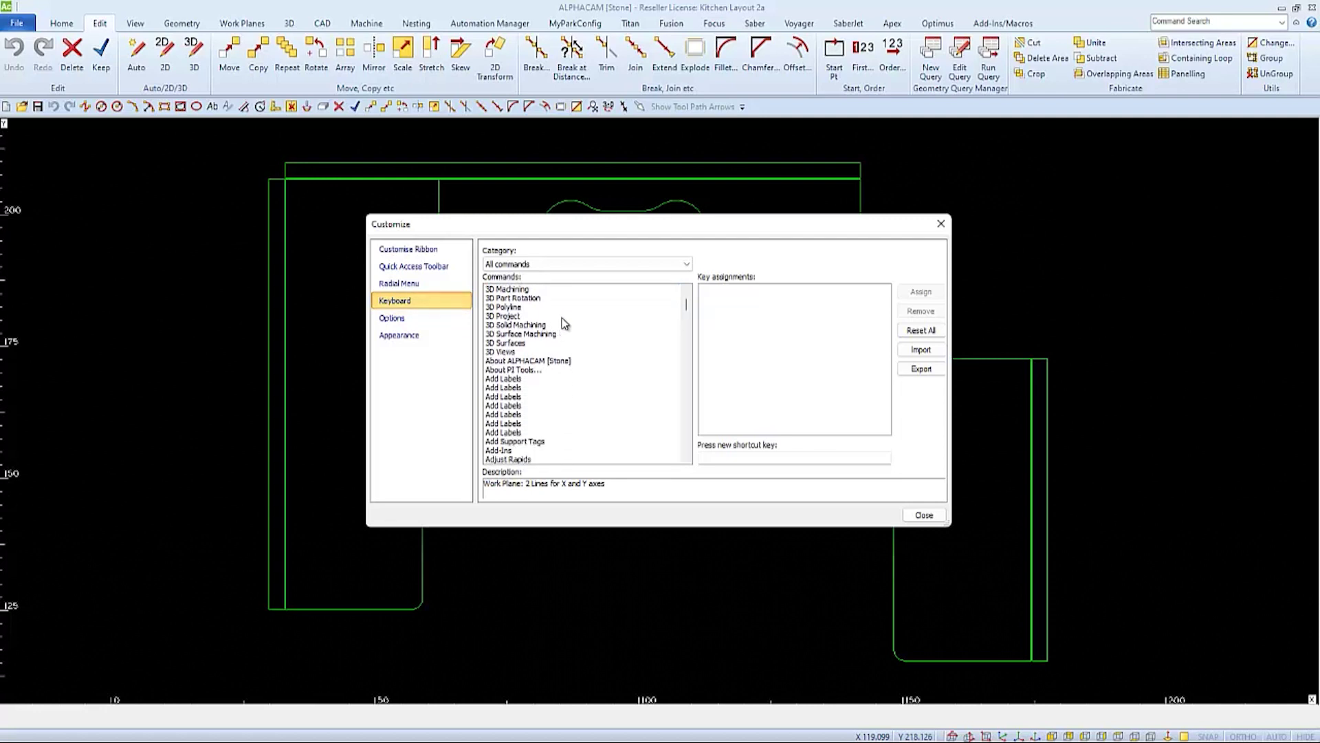
pyautogui.click(575, 266)
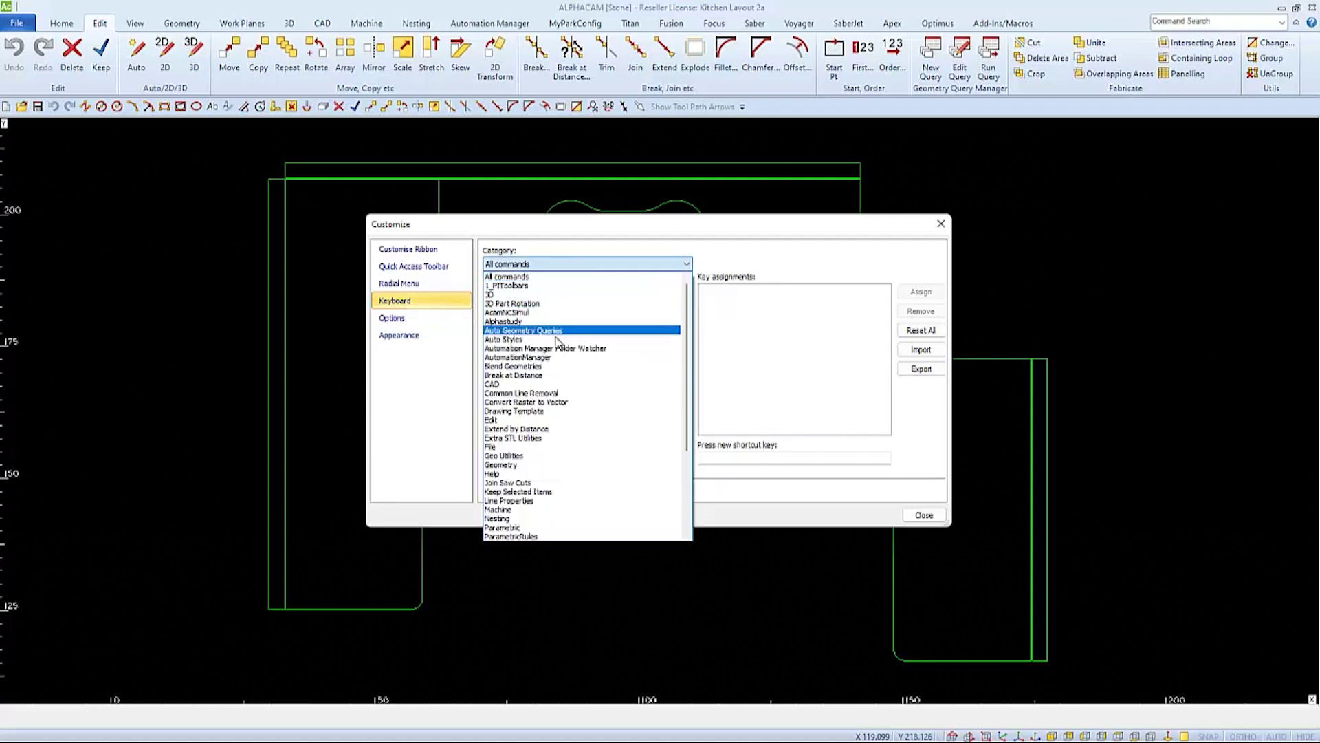
pyautogui.click(509, 420)
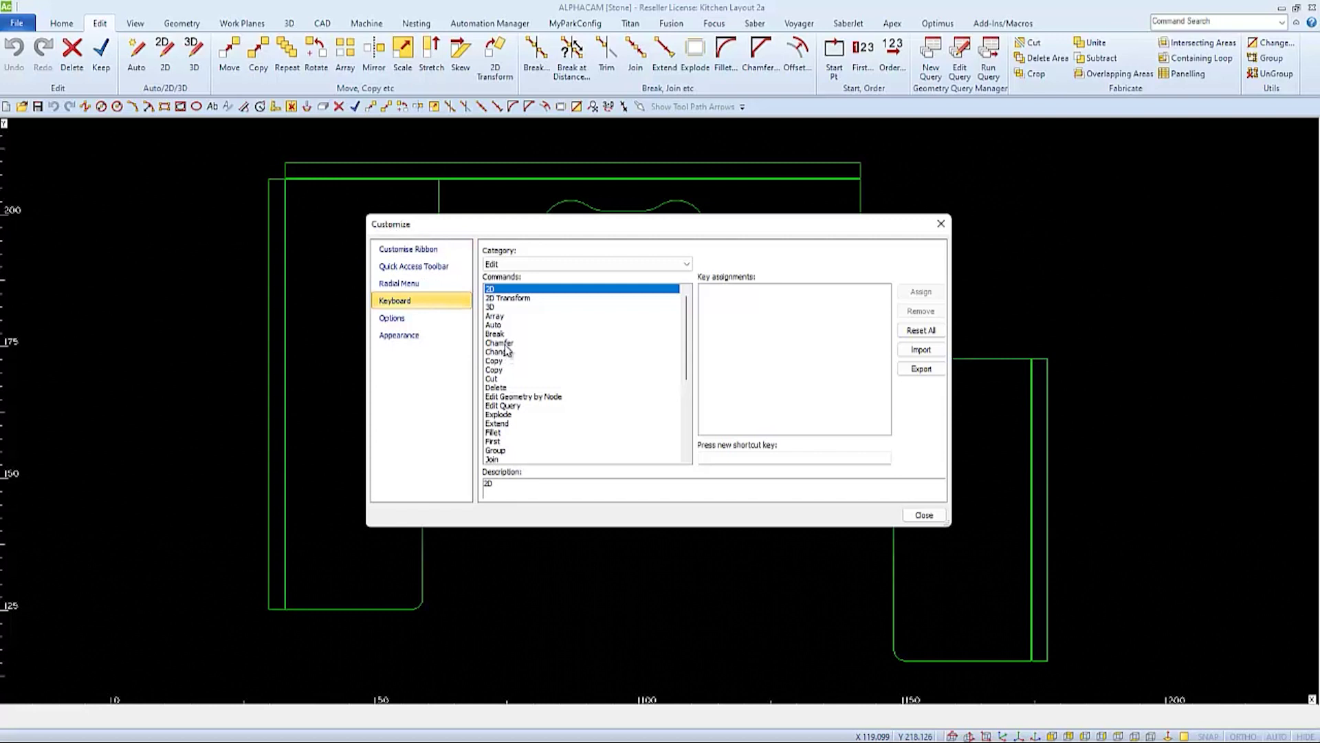
pyautogui.click(507, 344)
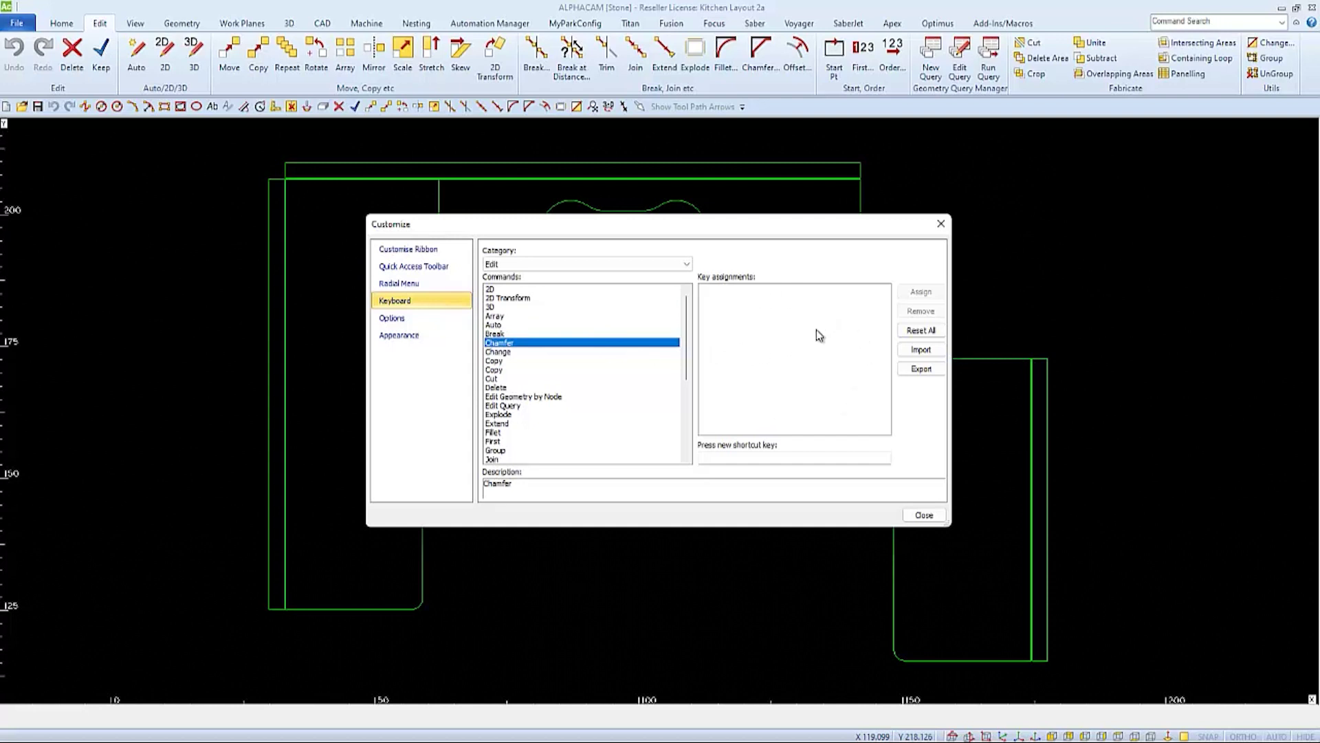
# Try C and Shift+C for Chamfer, declining to reassign either from its existing command
pyautogui.click(729, 458)
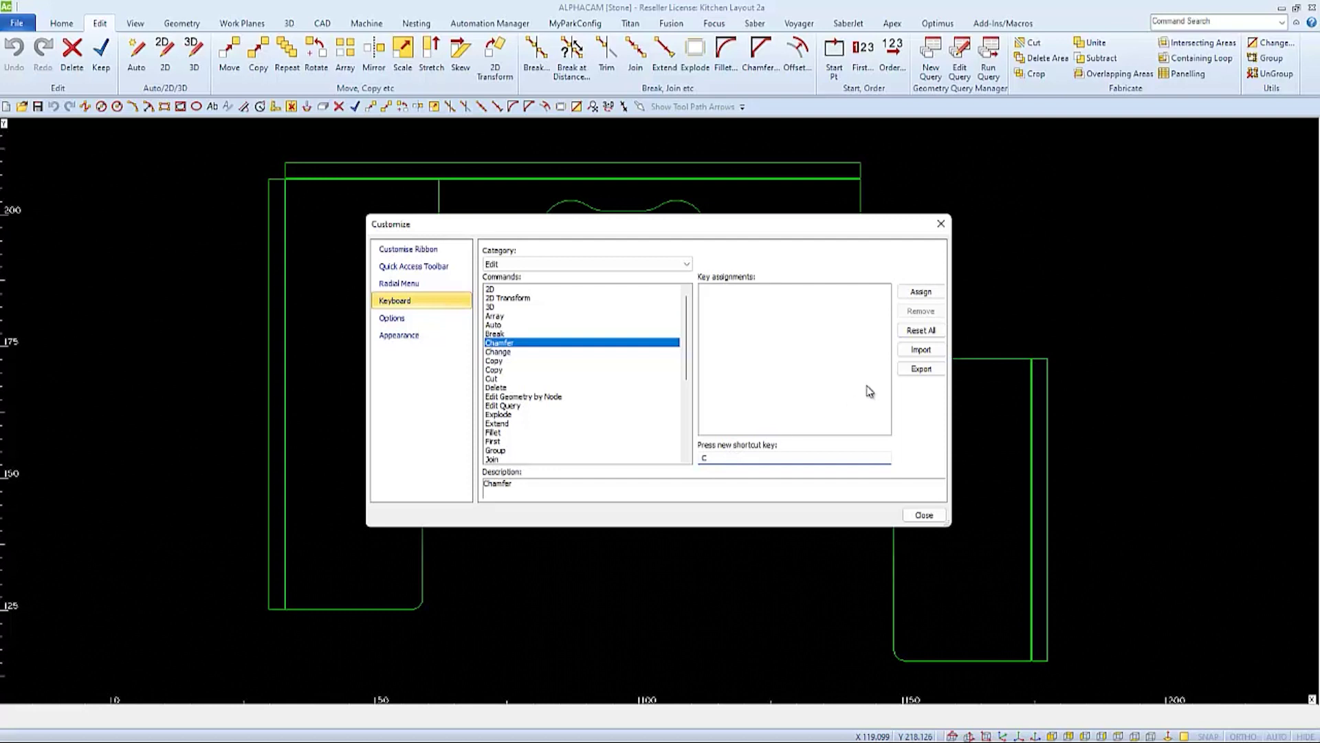
pyautogui.click(912, 294)
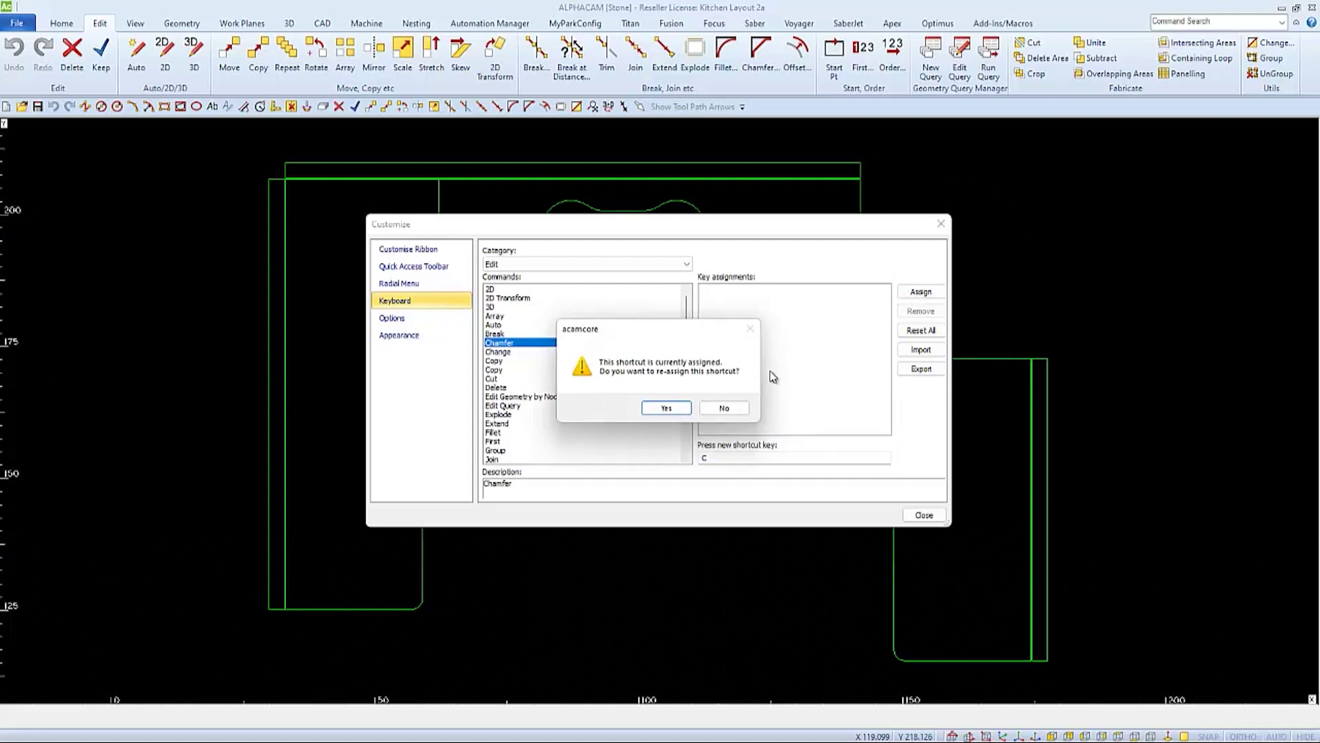
pyautogui.click(724, 410)
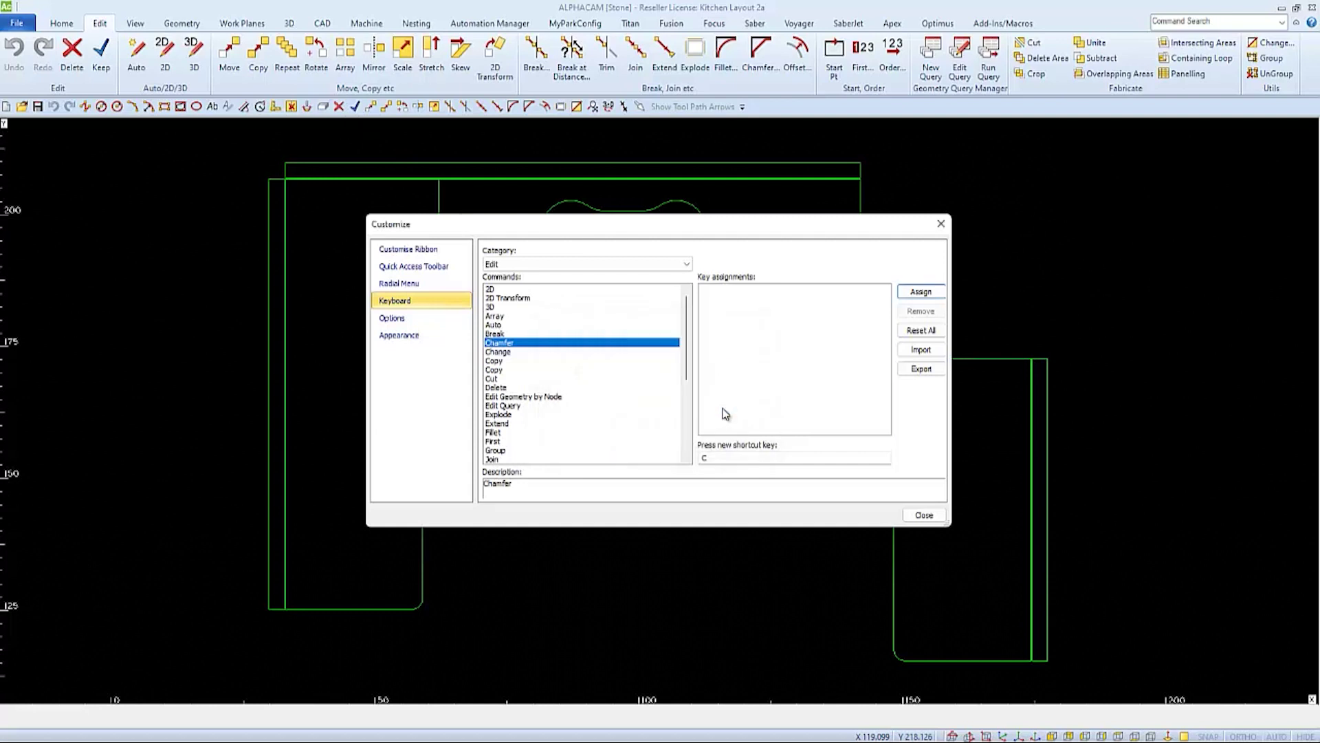
pyautogui.click(730, 458)
pyautogui.hotkey('shift', 'c')
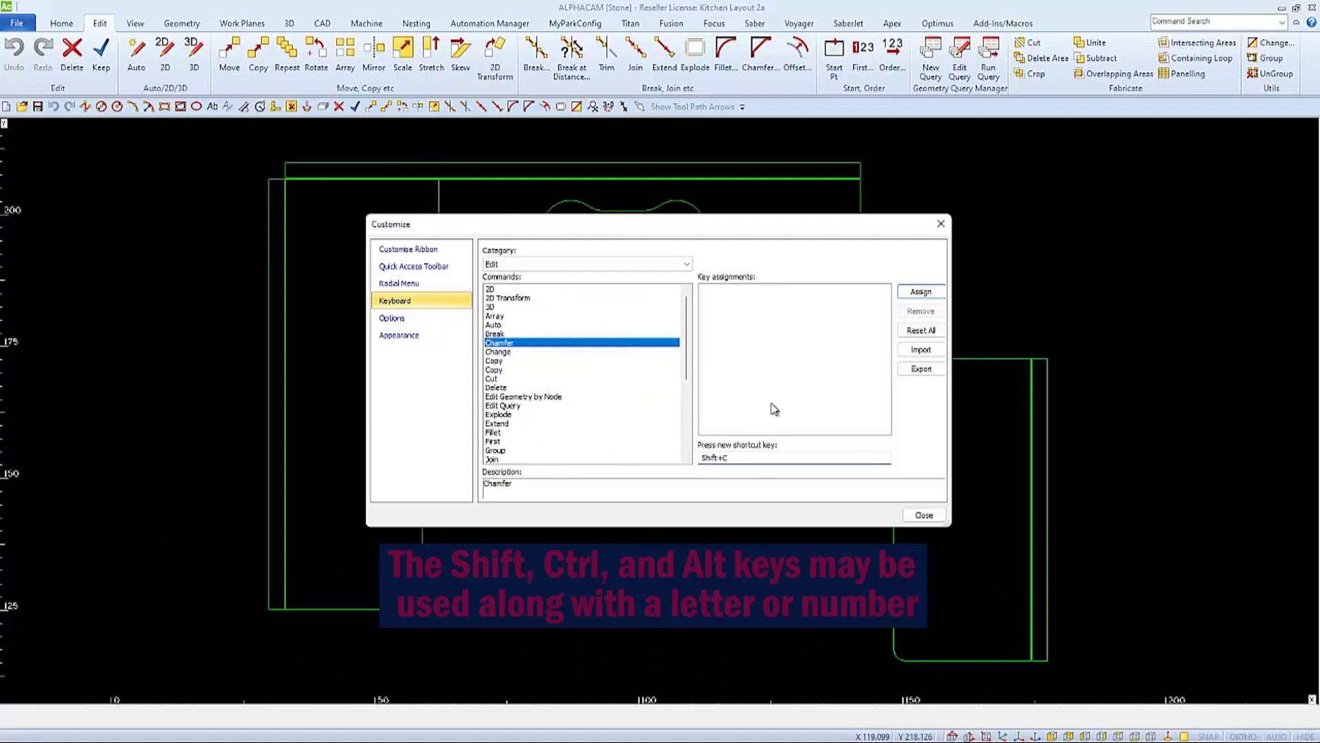
pyautogui.click(921, 292)
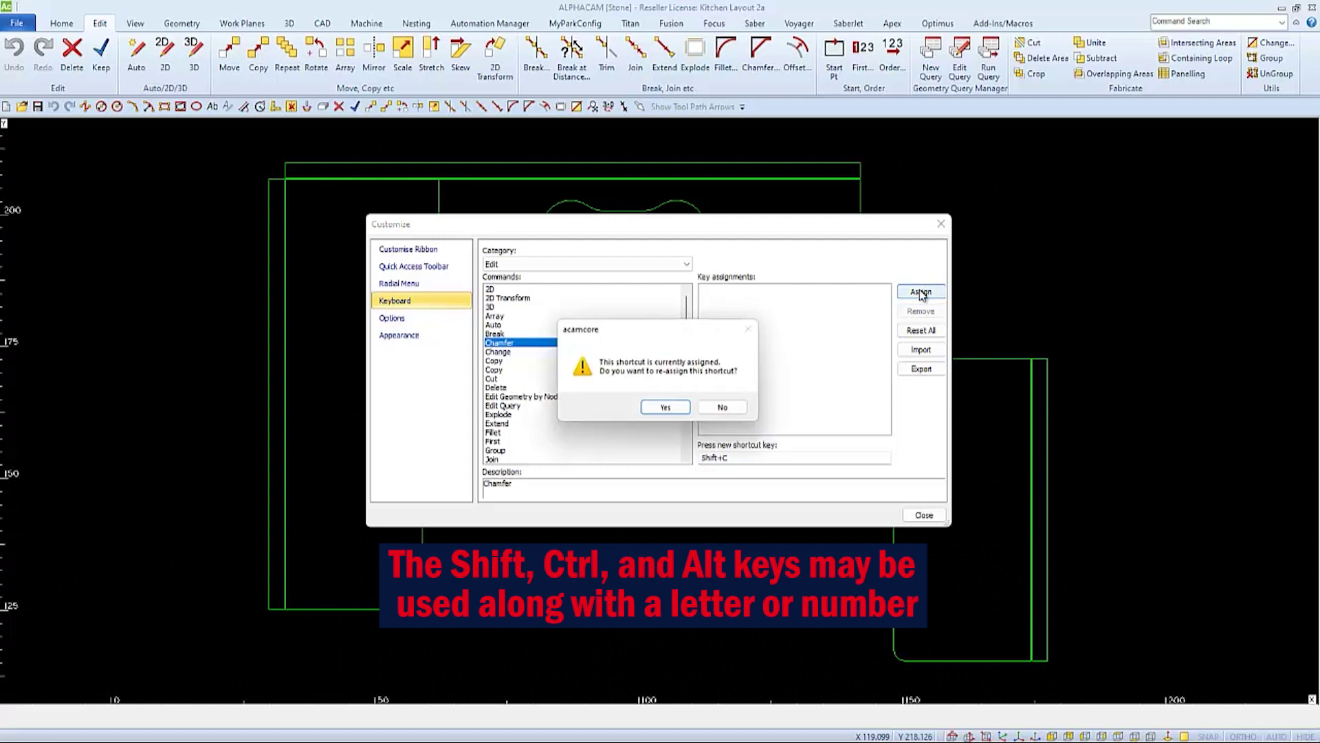
pyautogui.click(724, 407)
# Try Ctrl+C and Alt+C for Chamfer, keeping both with their current commands
pyautogui.click(744, 457)
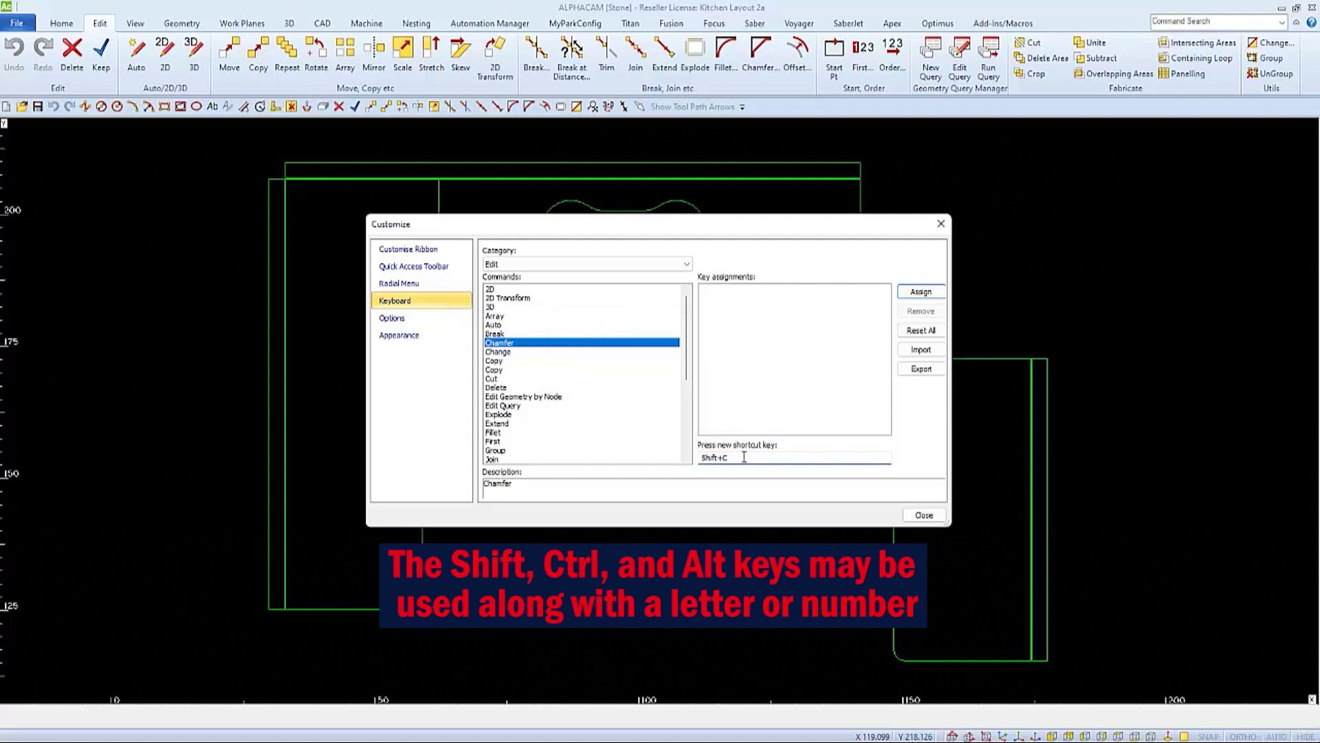
pyautogui.hotkey('ctrl', 'c')
pyautogui.click(922, 292)
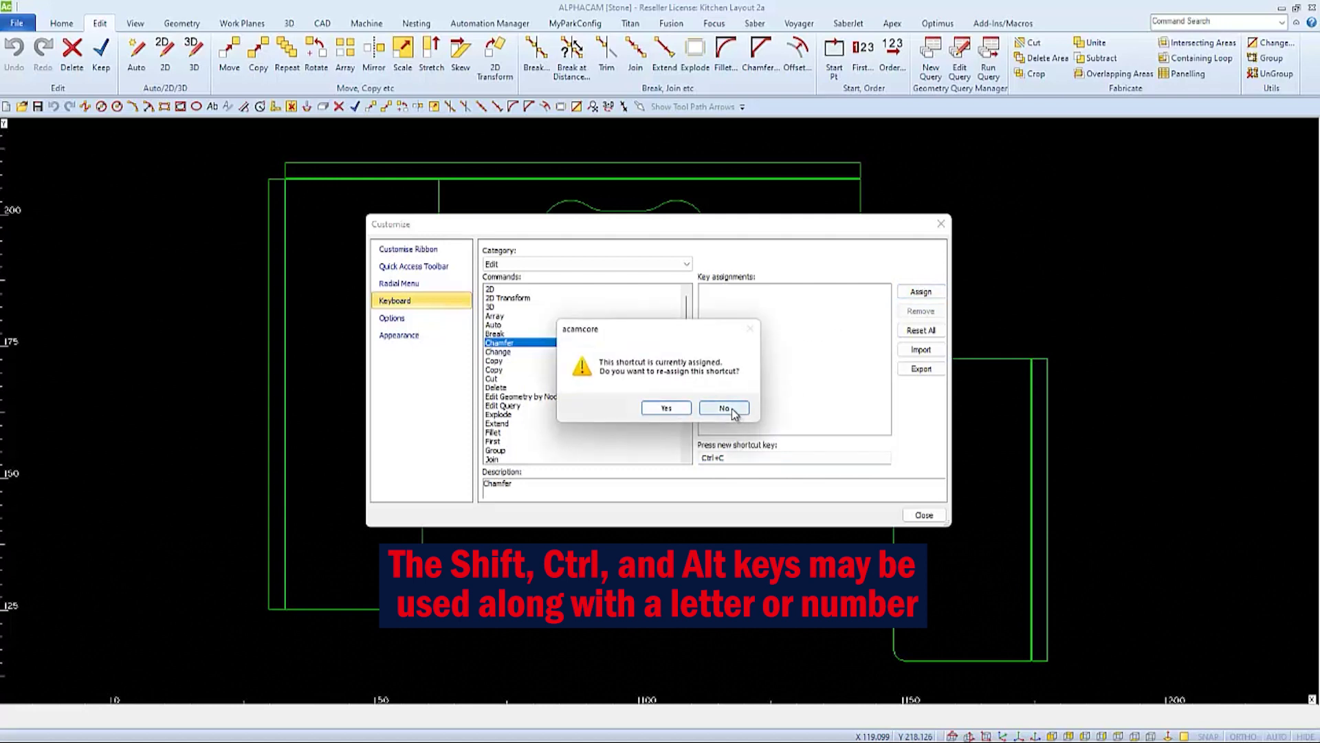
pyautogui.click(733, 411)
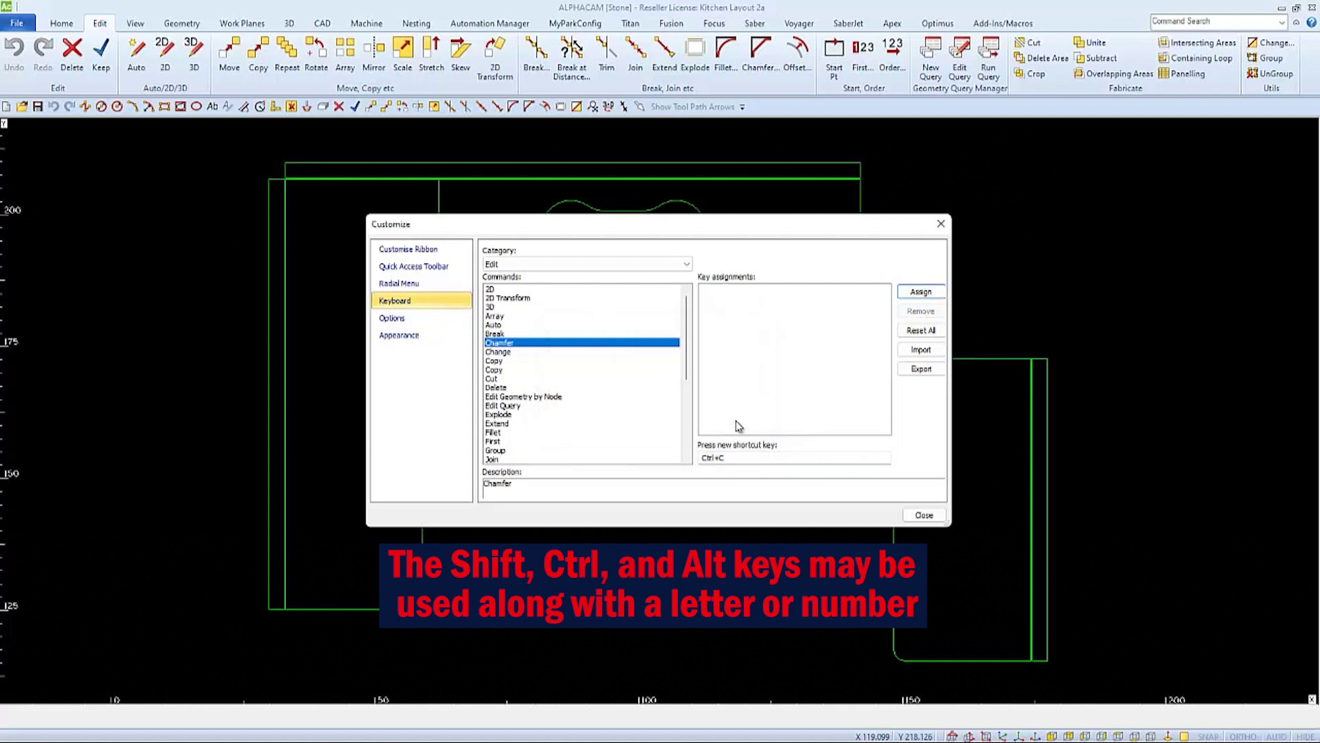
pyautogui.click(753, 457)
pyautogui.hotkey('alt', 'c')
pyautogui.click(920, 294)
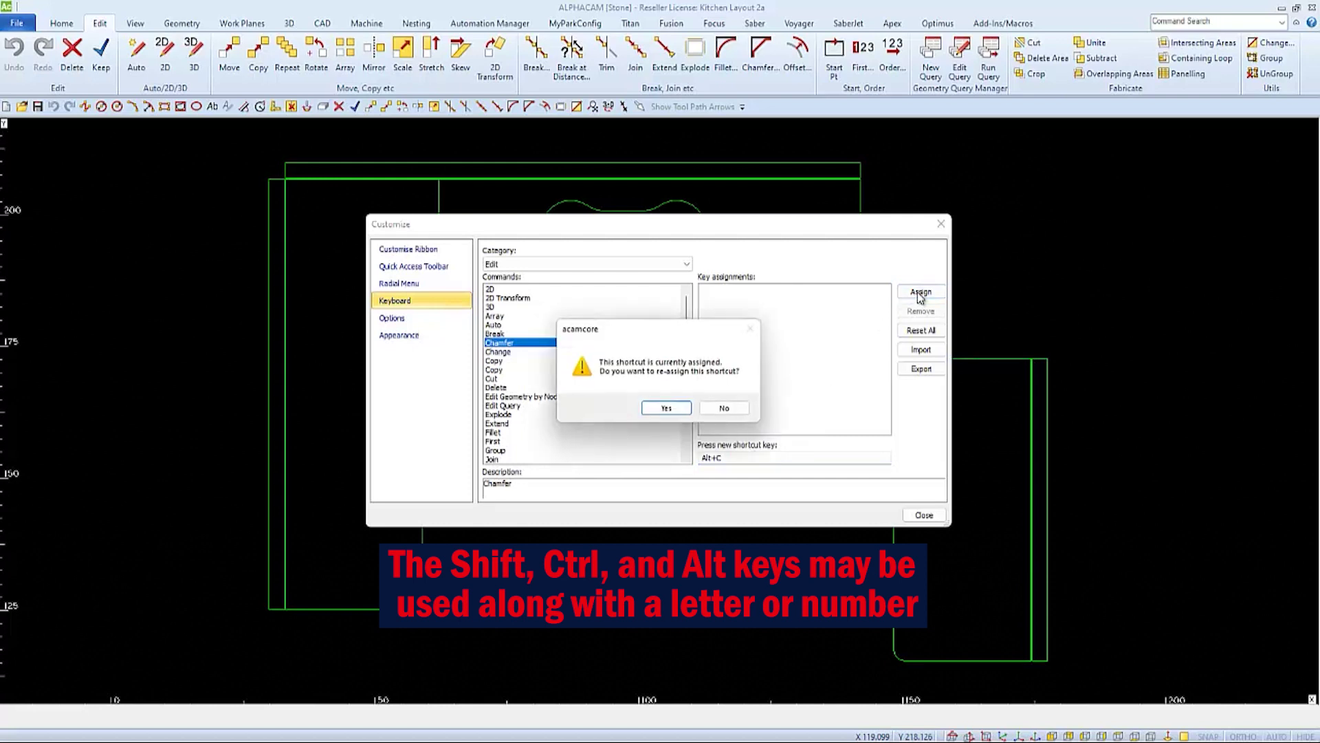
pyautogui.click(733, 410)
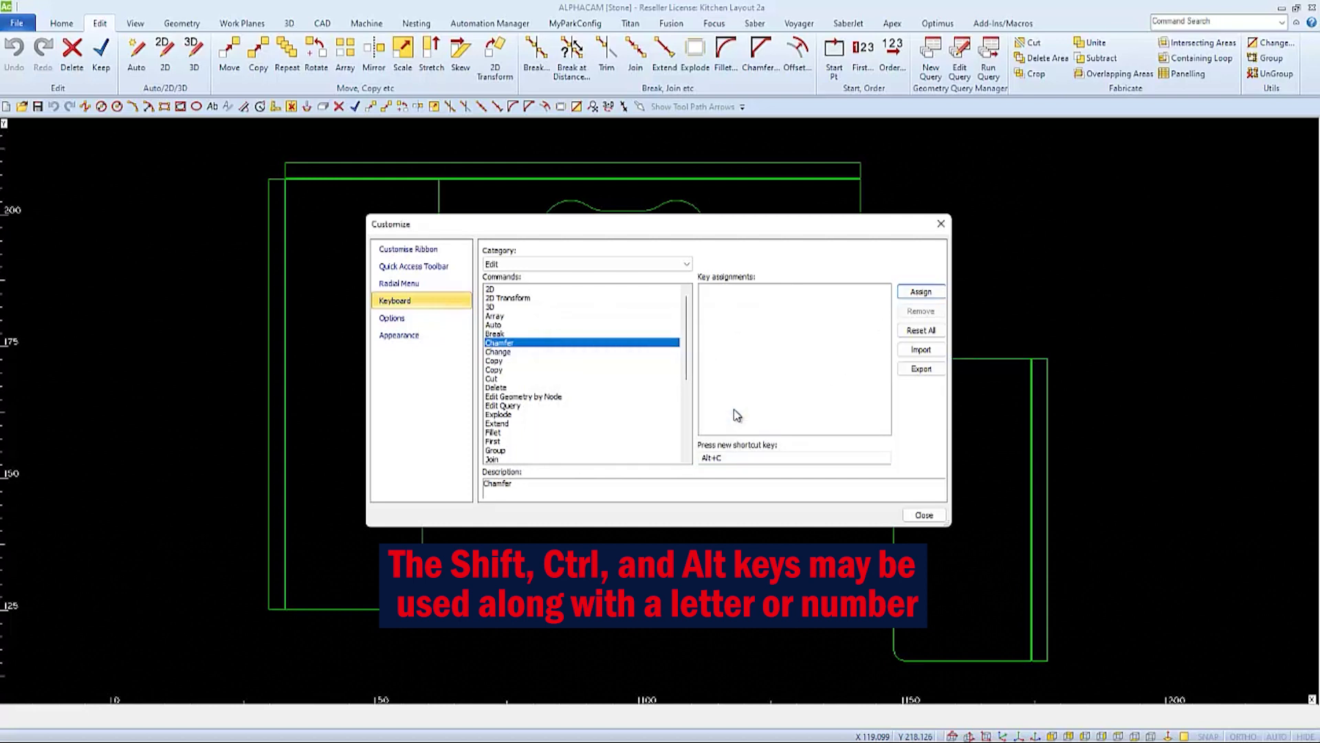
# Try H, keep it with its existing command, then assign Shift+H to Chamfer
pyautogui.click(745, 459)
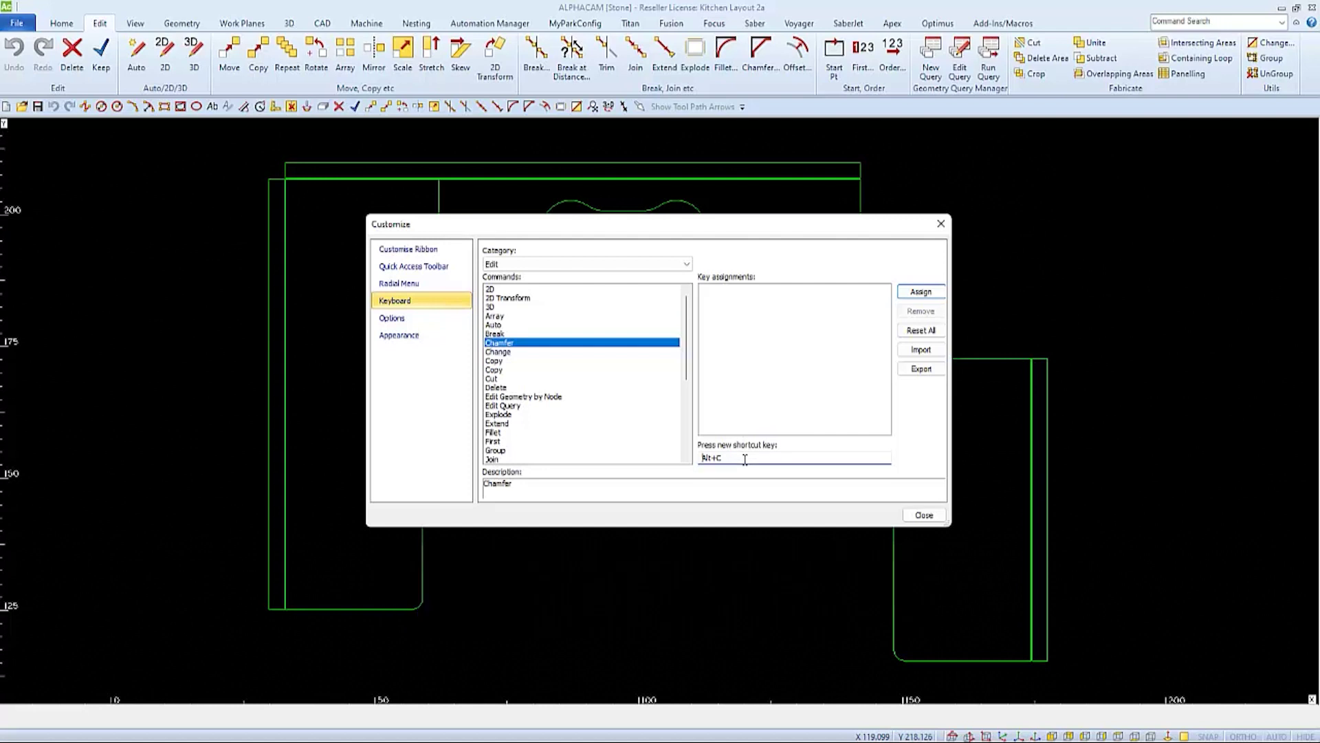
pyautogui.click(920, 293)
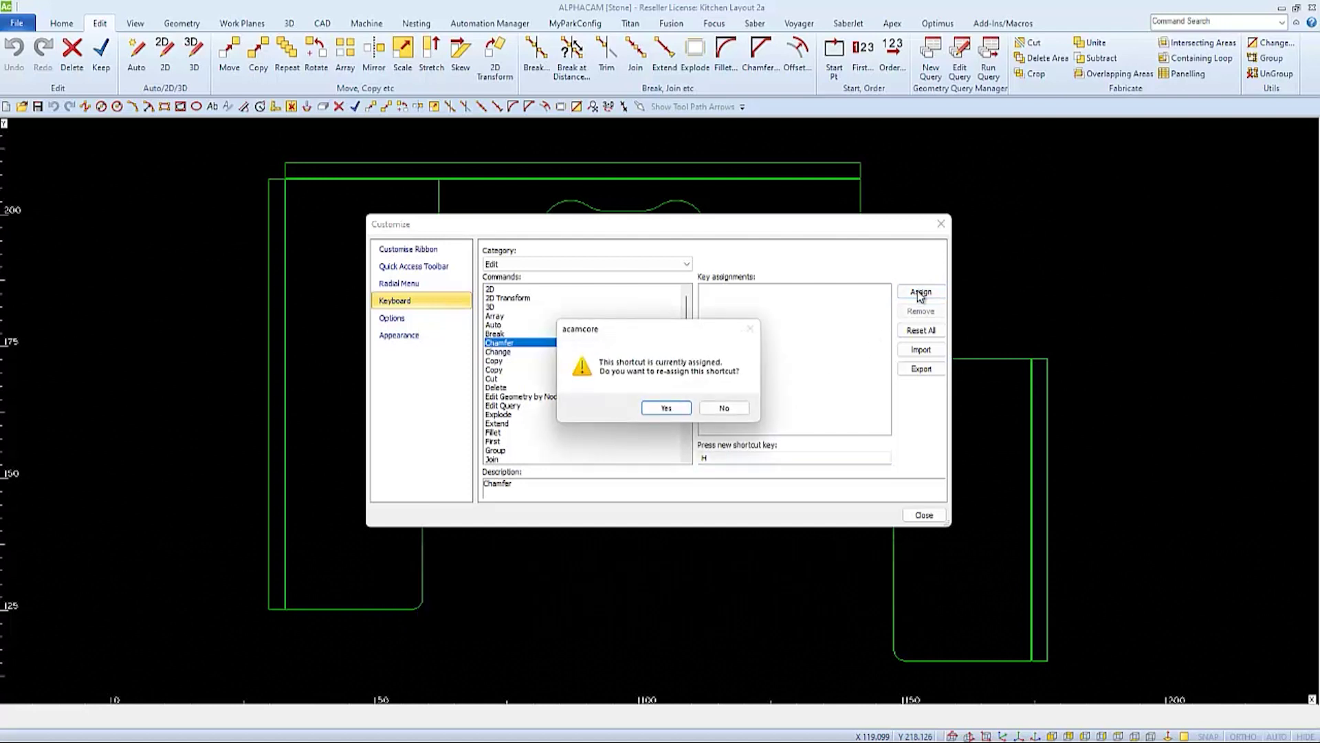
pyautogui.click(726, 410)
pyautogui.click(725, 460)
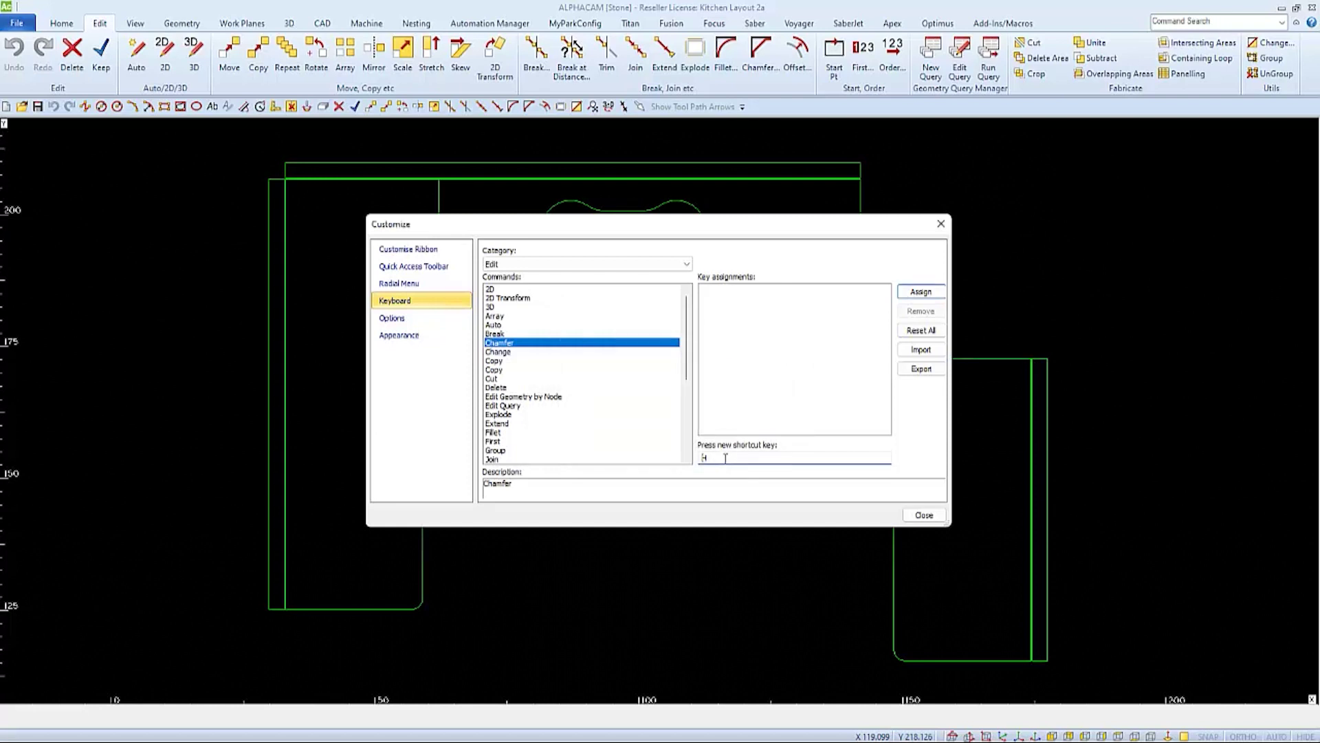
pyautogui.hotkey('shift', 'h')
pyautogui.click(915, 293)
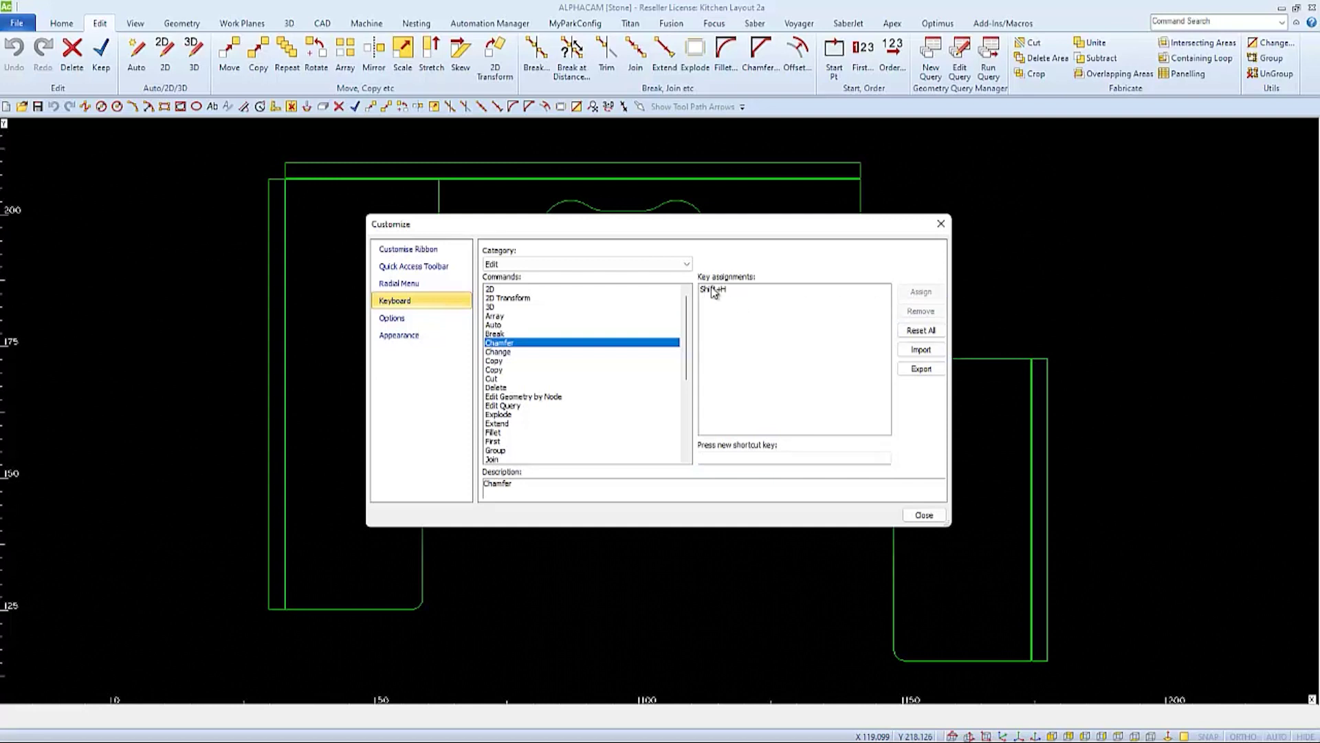
# Close Customize, test Shift+H, and cancel the Chamfer dialog it brings up
pyautogui.click(931, 520)
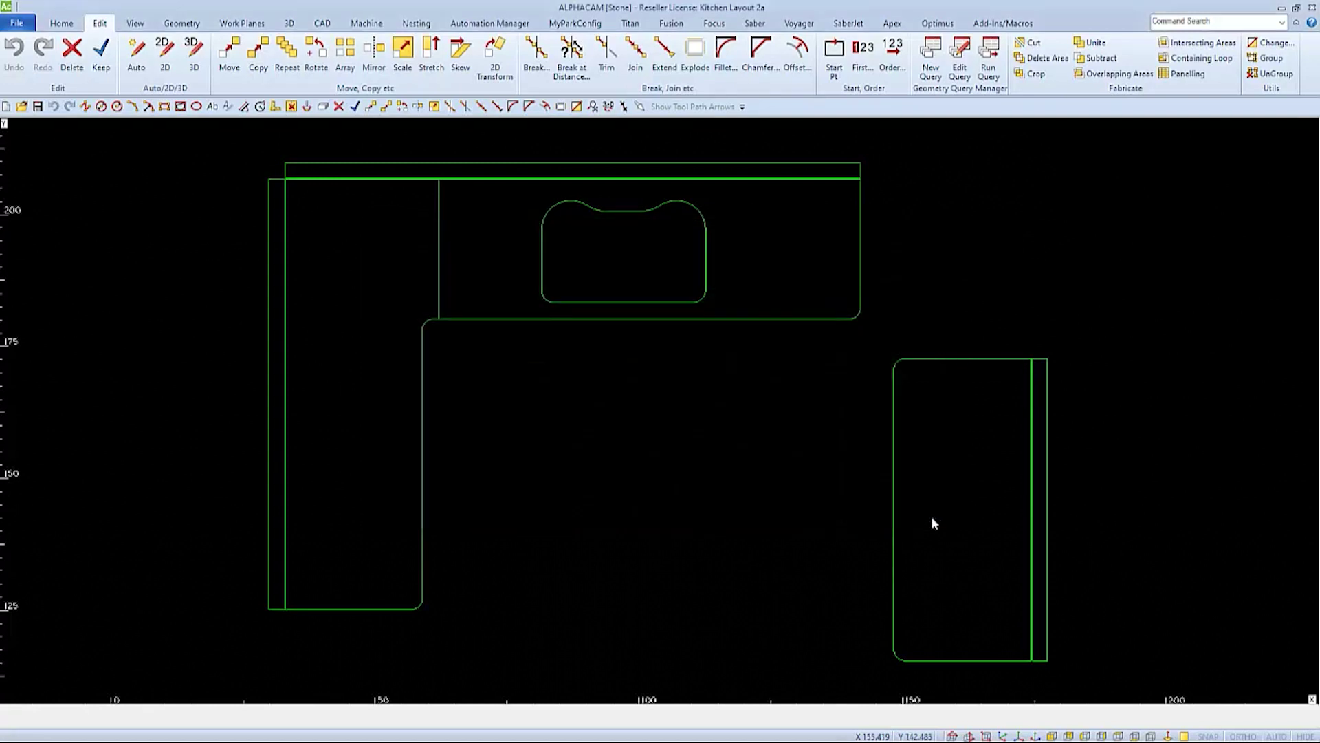
pyautogui.hotkey('shift', 'h')
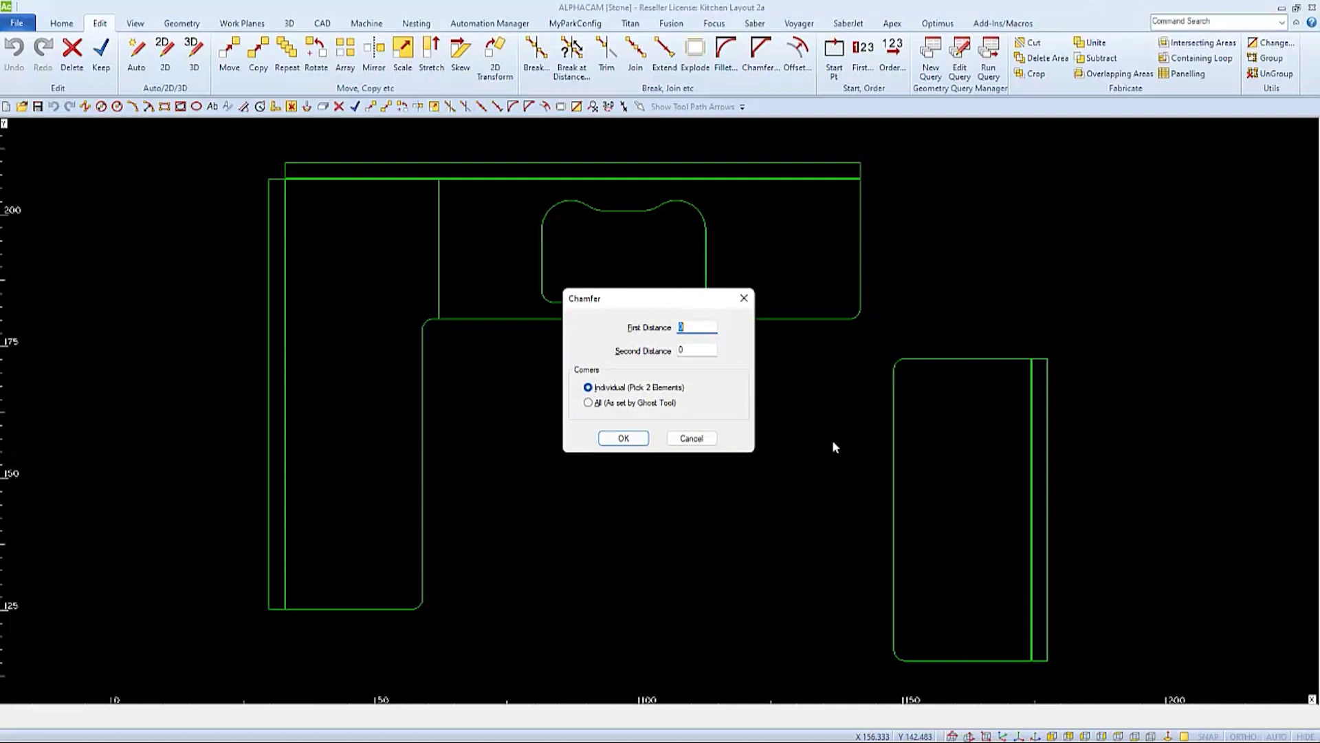
pyautogui.click(703, 442)
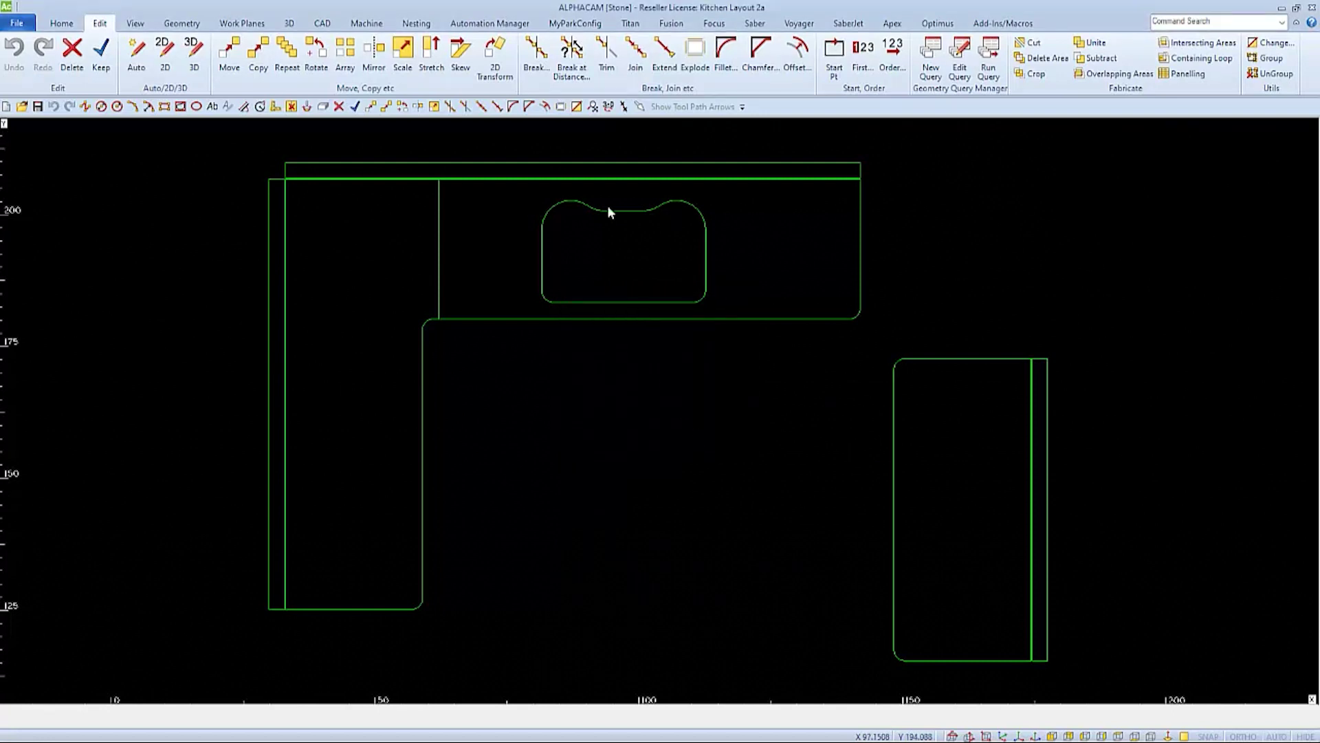
# Export the keyboard shortcuts from Customise Ribbon's Keyboard page as 'Dan Setup'
pyautogui.rightClick(568, 28)
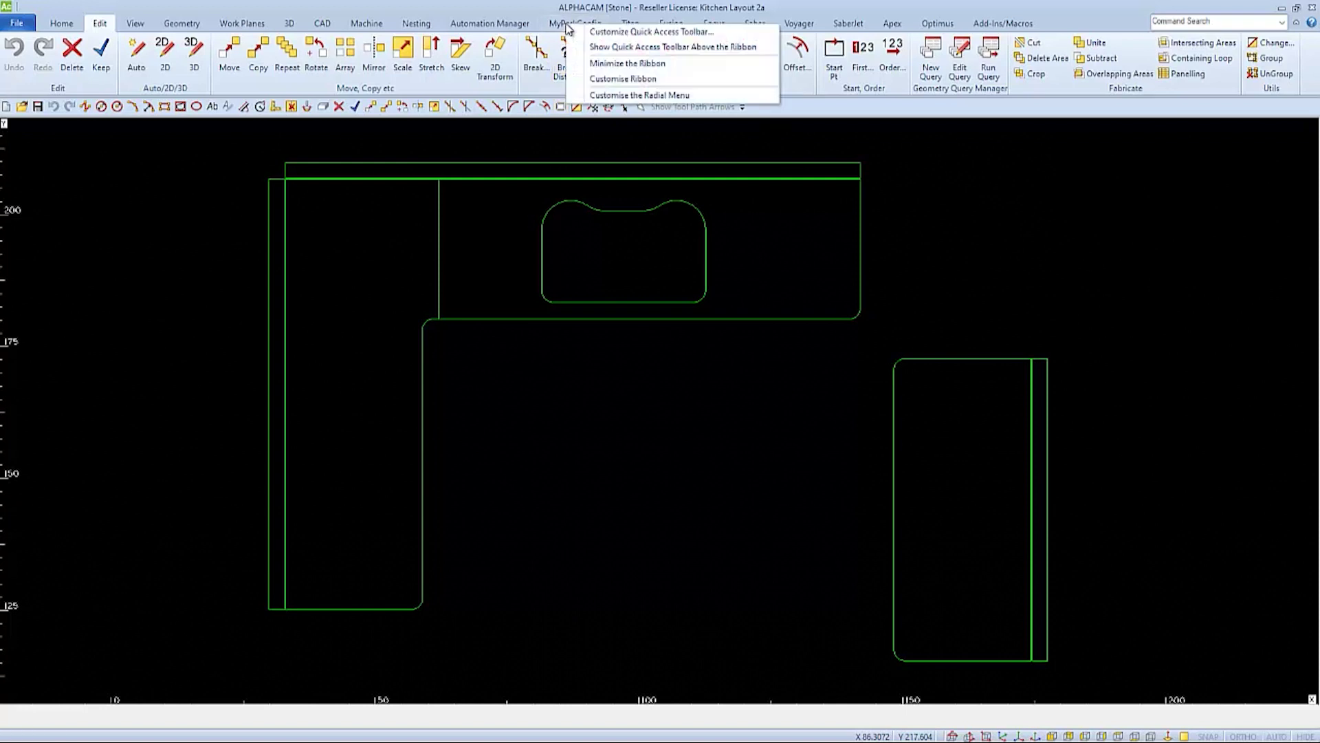
pyautogui.click(609, 80)
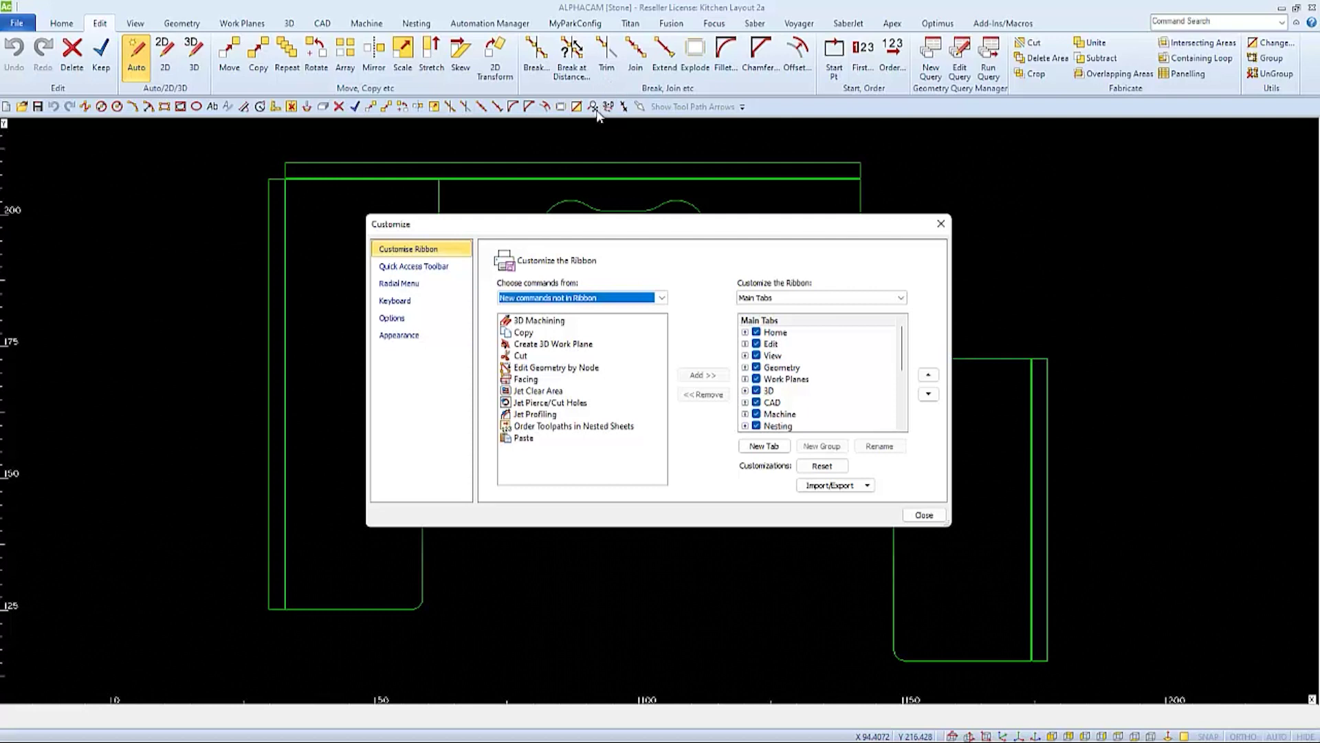
pyautogui.click(396, 302)
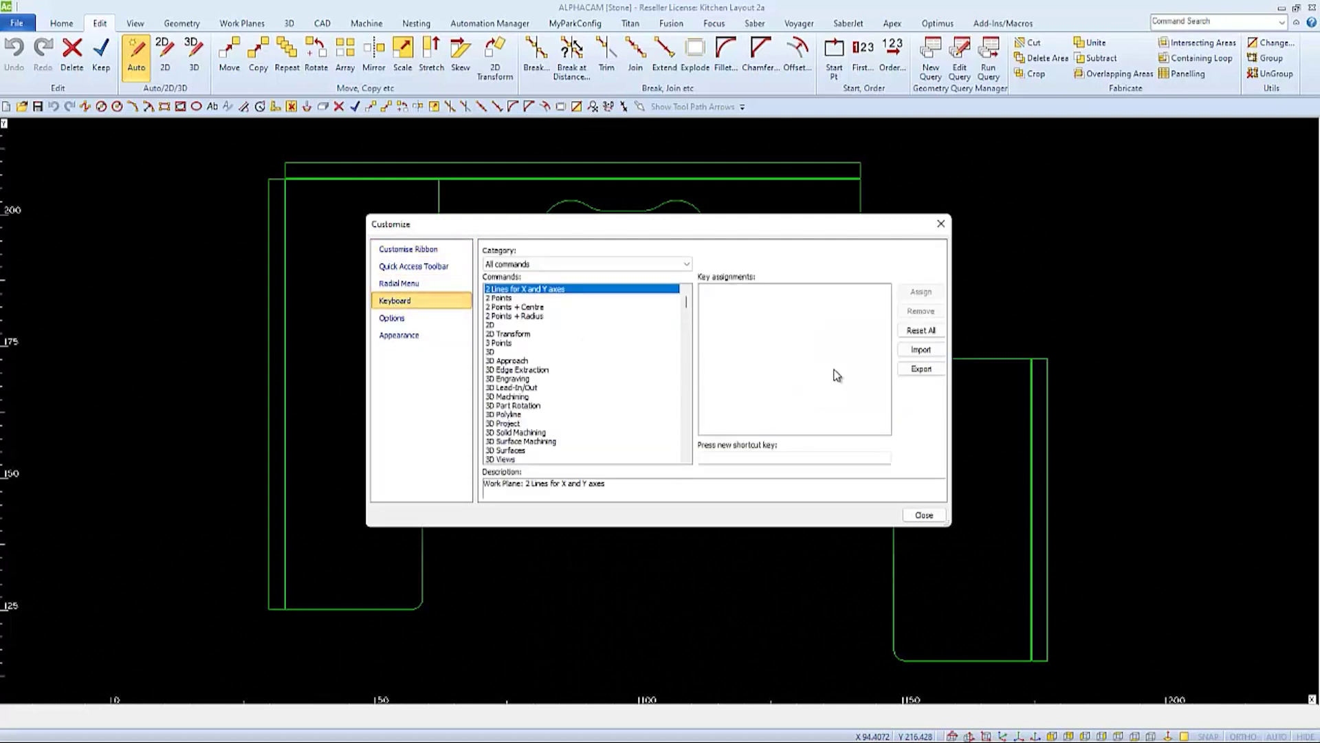
pyautogui.click(922, 370)
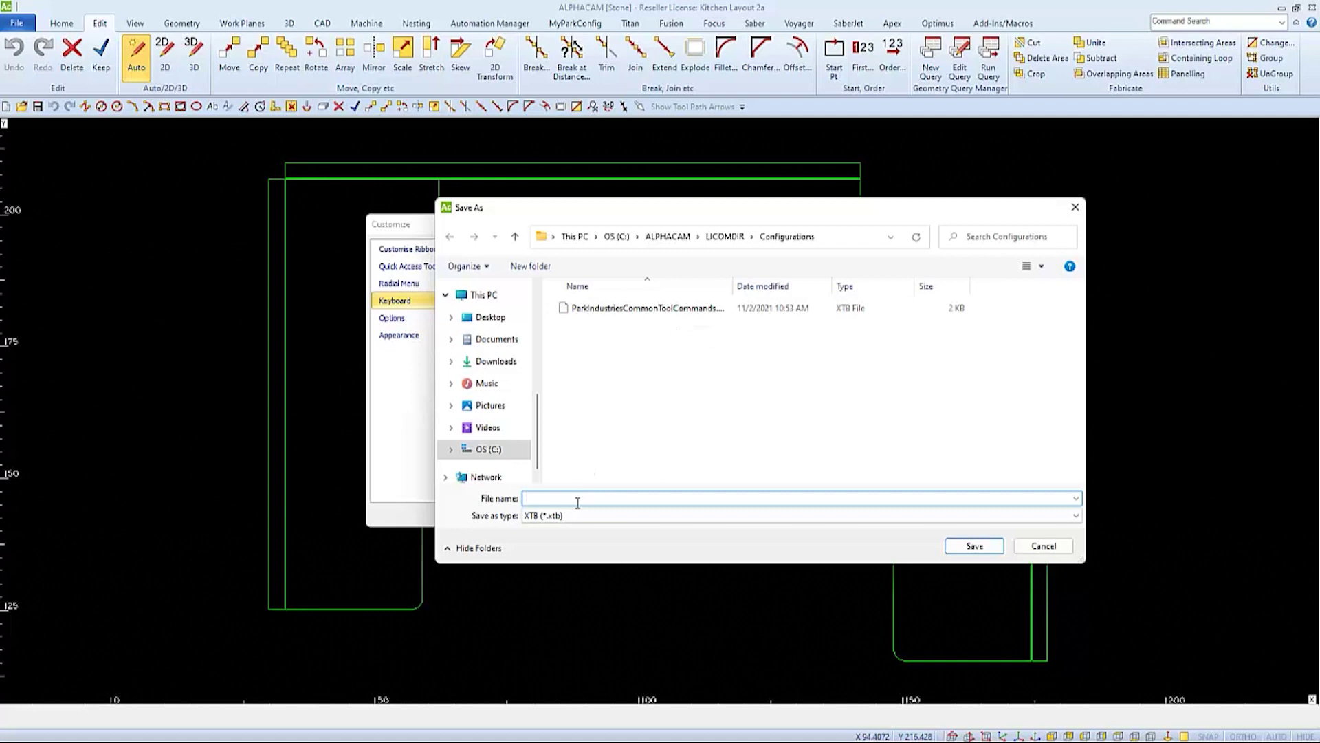
pyautogui.write('D')
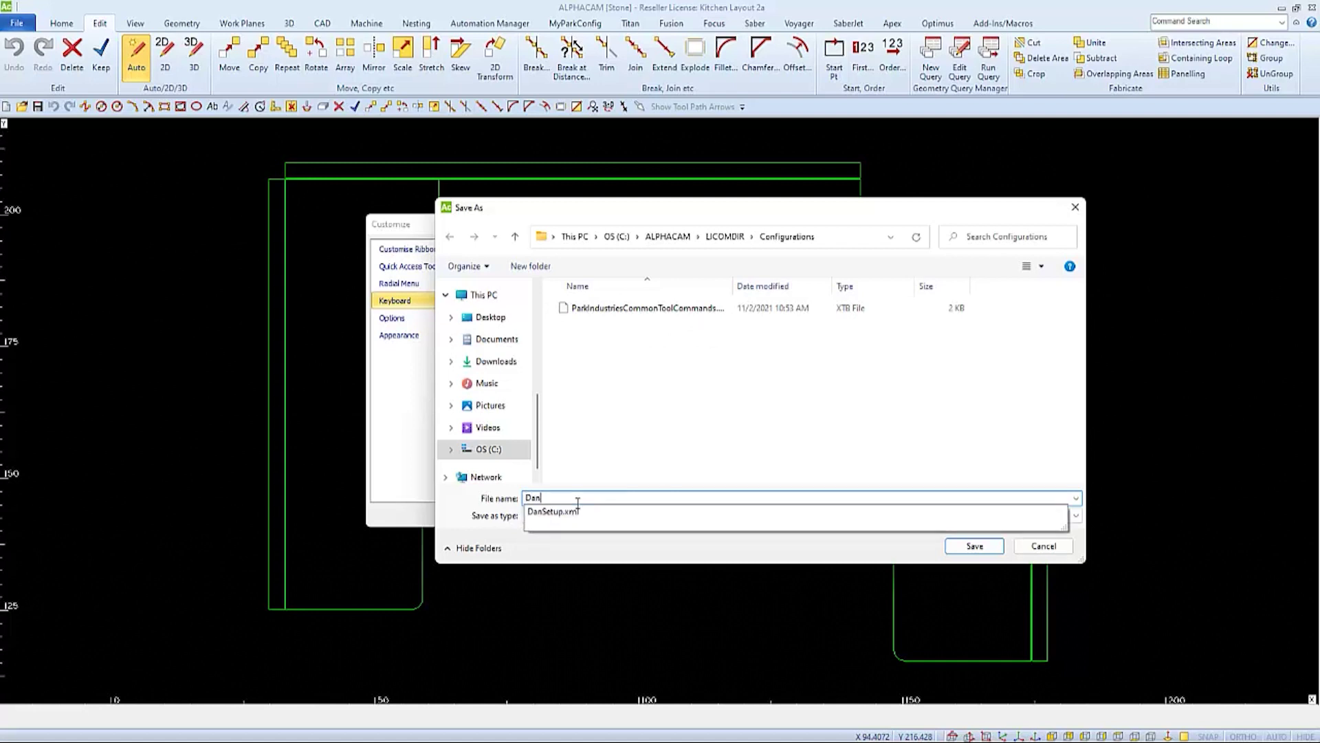
pyautogui.write('an')
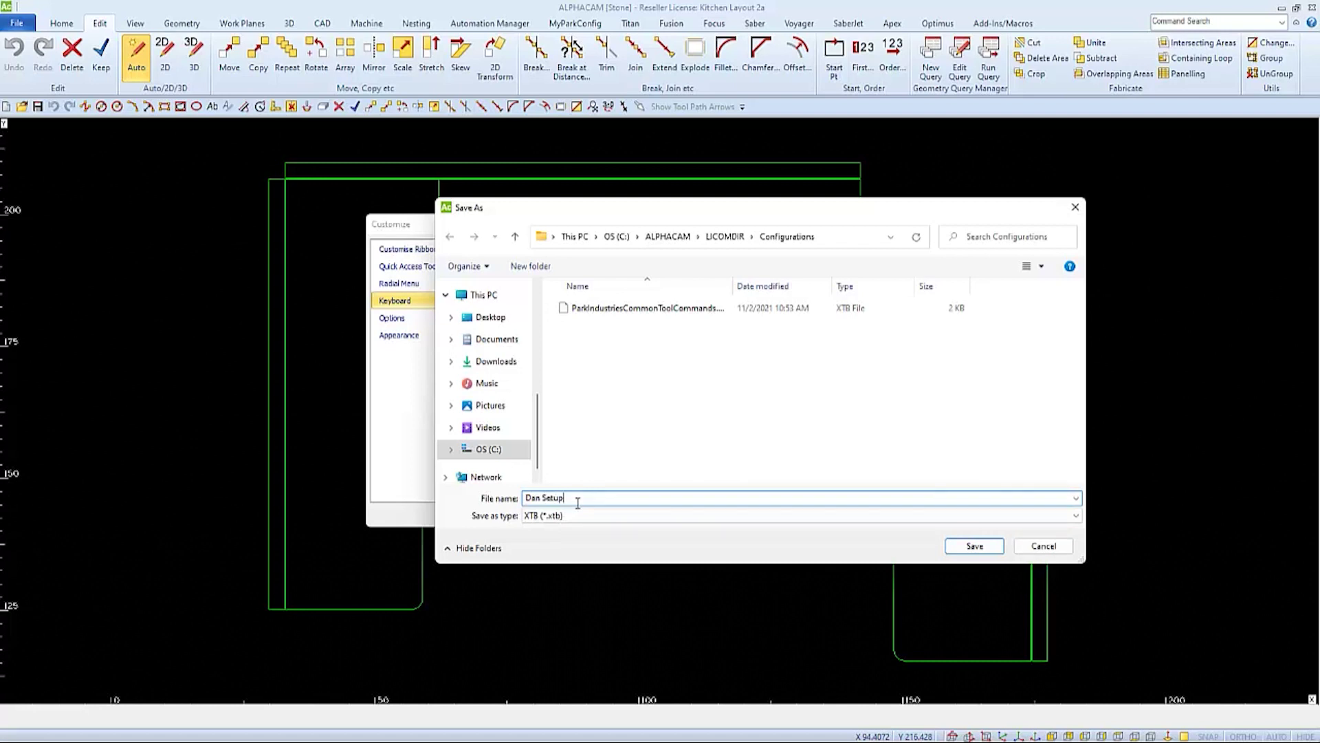
pyautogui.click(974, 546)
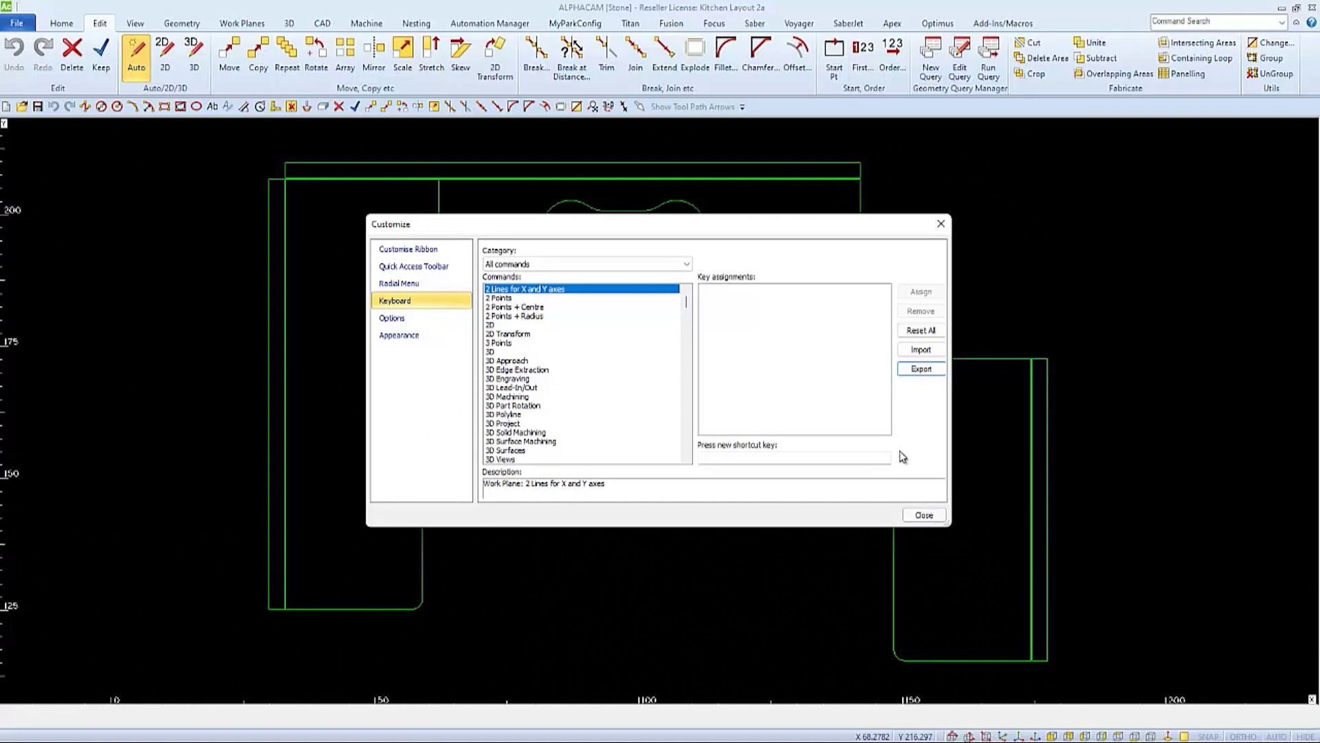
# Open the Import file browser on the Keyboard page to see Dan Setup.xtb listed
pyautogui.click(922, 350)
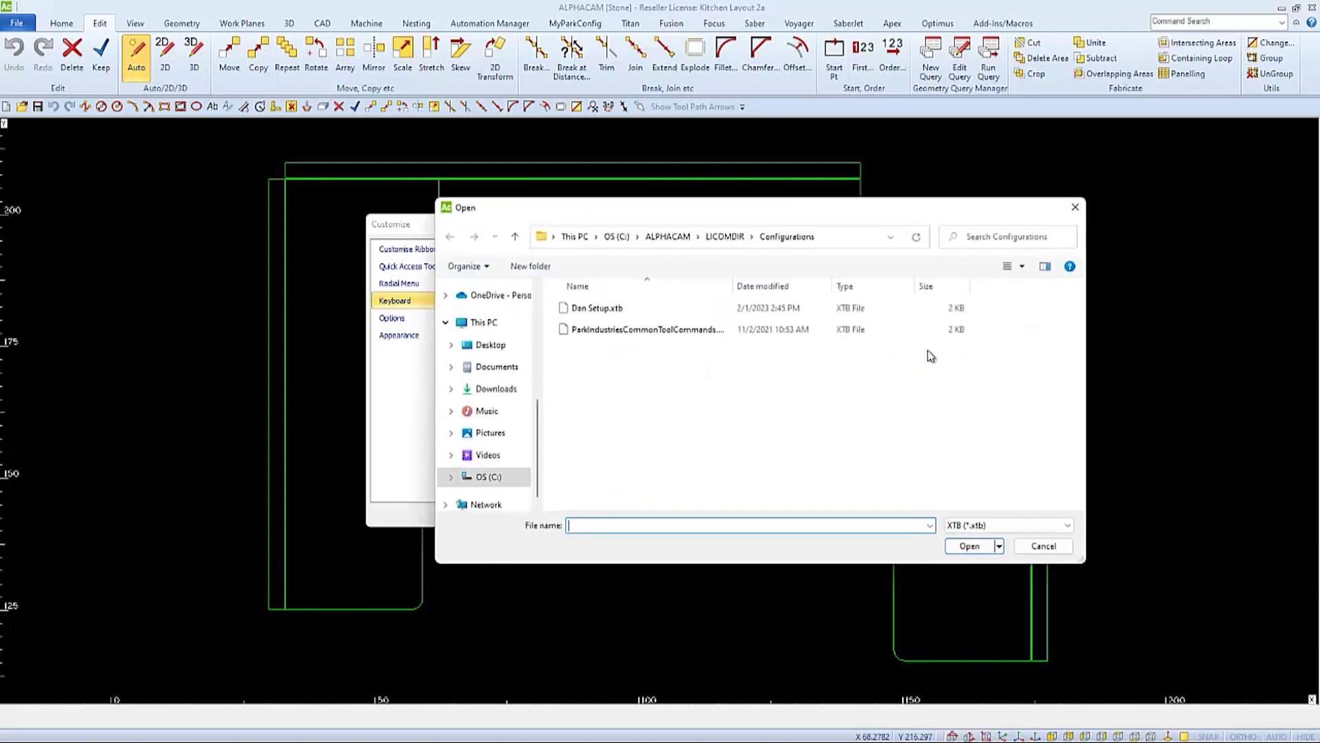